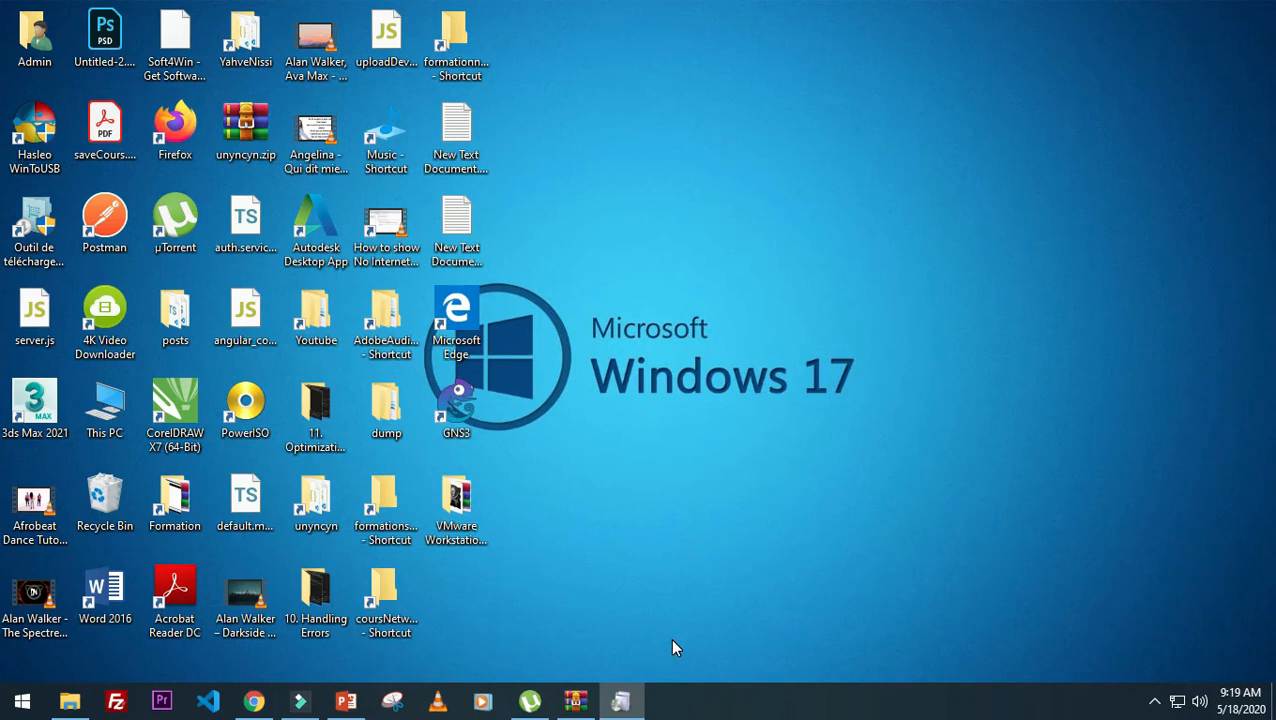
# - Finish the VMware Workstation Pro setup, then close the serials text file and the installer archive
pyautogui.moveTo(621, 708)
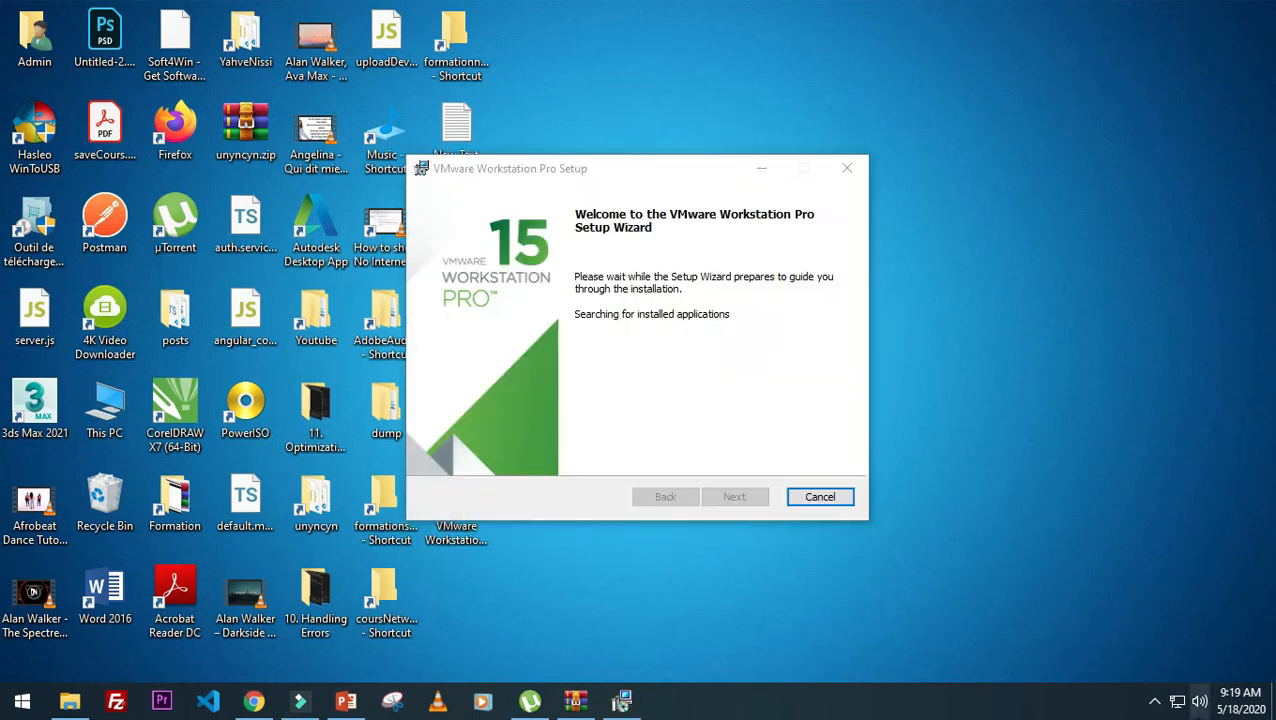
pyautogui.click(1158, 697)
pyautogui.click(1193, 588)
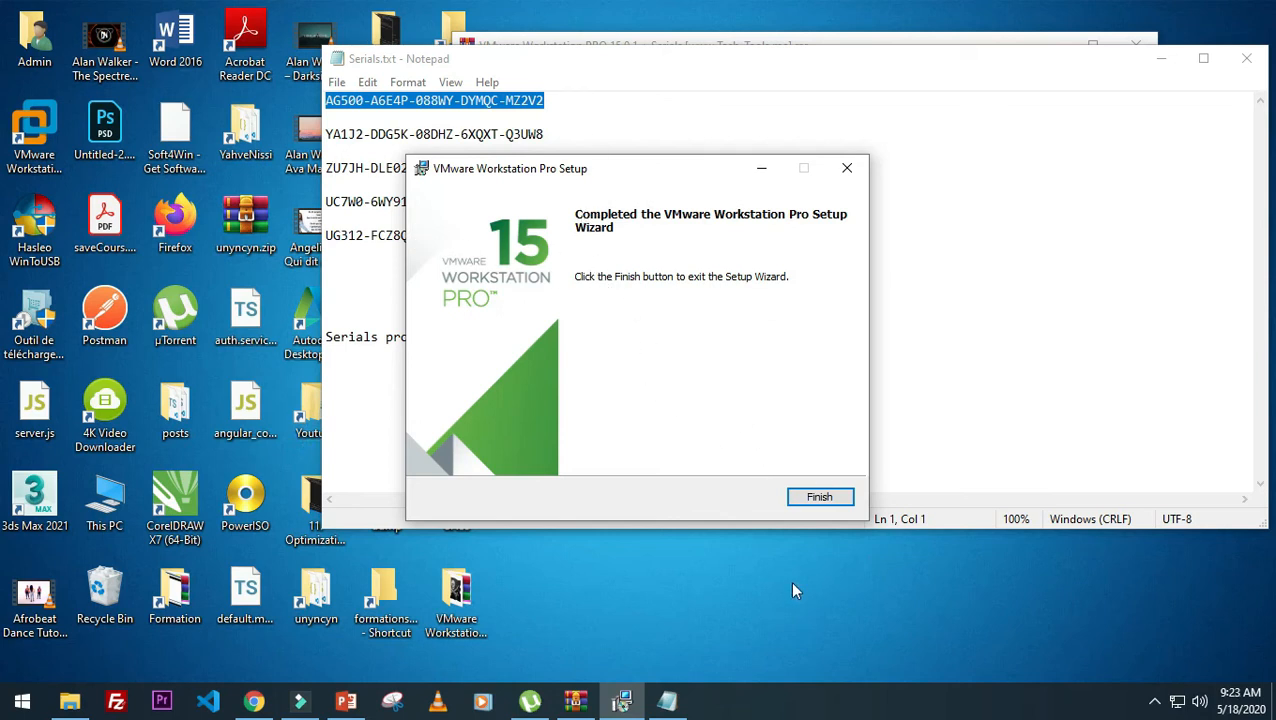
pyautogui.click(806, 497)
pyautogui.click(1246, 58)
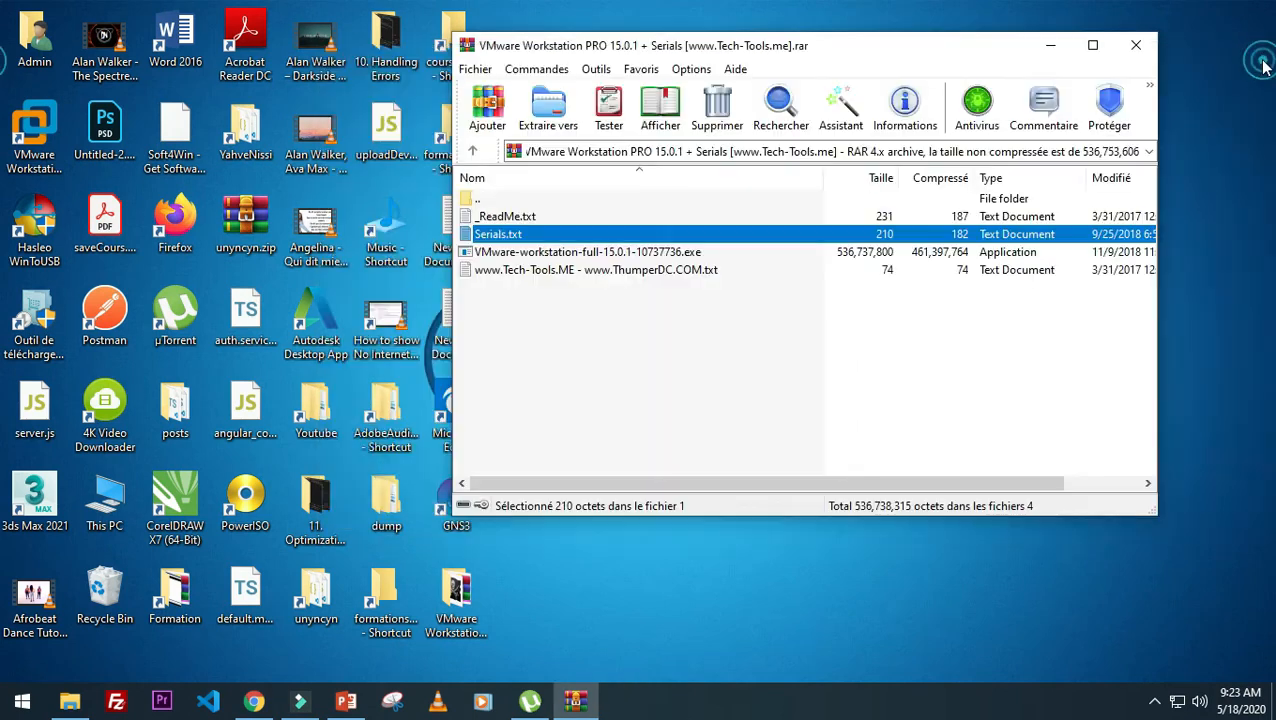
pyautogui.click(1136, 45)
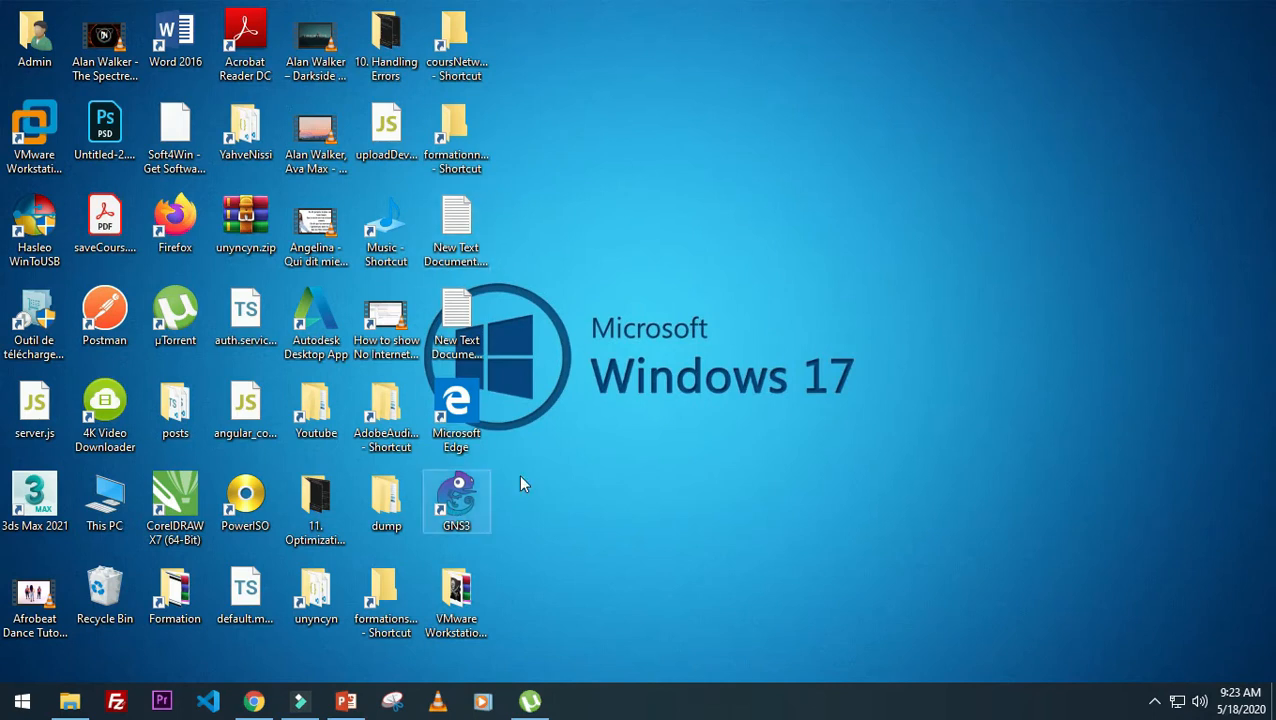
pyautogui.rightClick(722, 155)
pyautogui.click(778, 212)
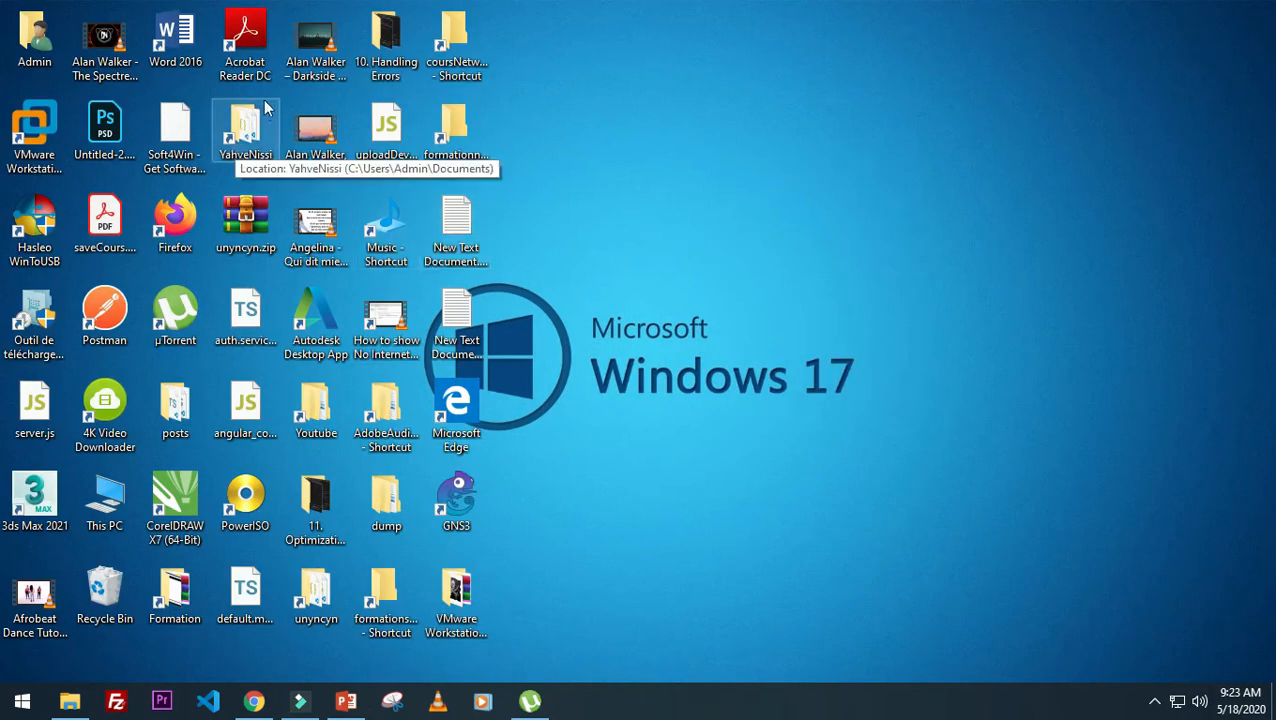
# - Launch VMware Workstation from the desktop
pyautogui.doubleClick(34, 125)
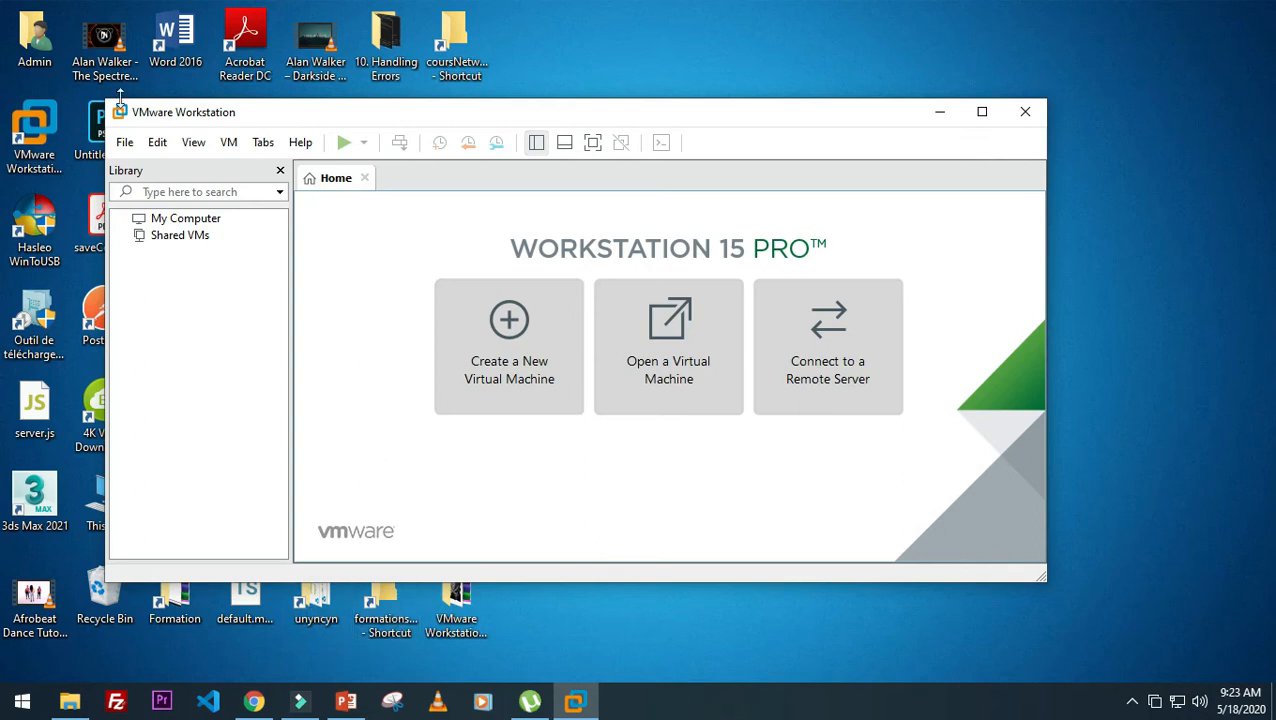
pyautogui.doubleClick(390, 627)
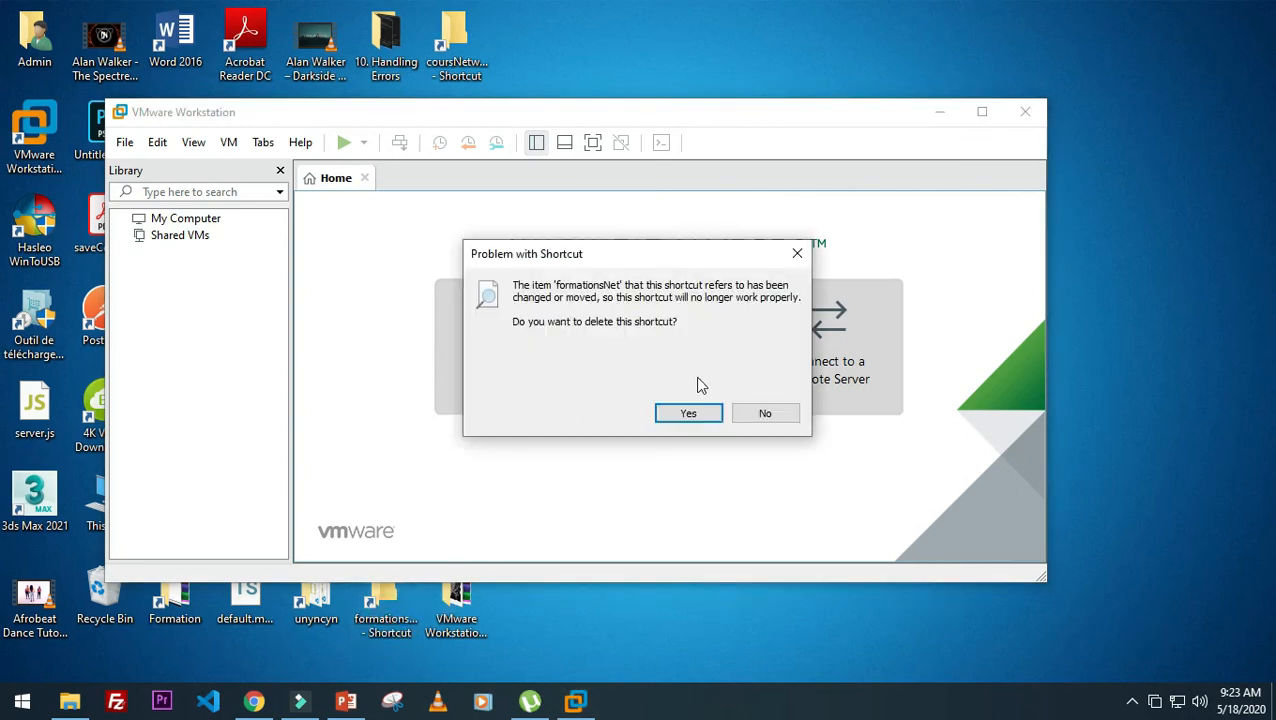
pyautogui.click(758, 420)
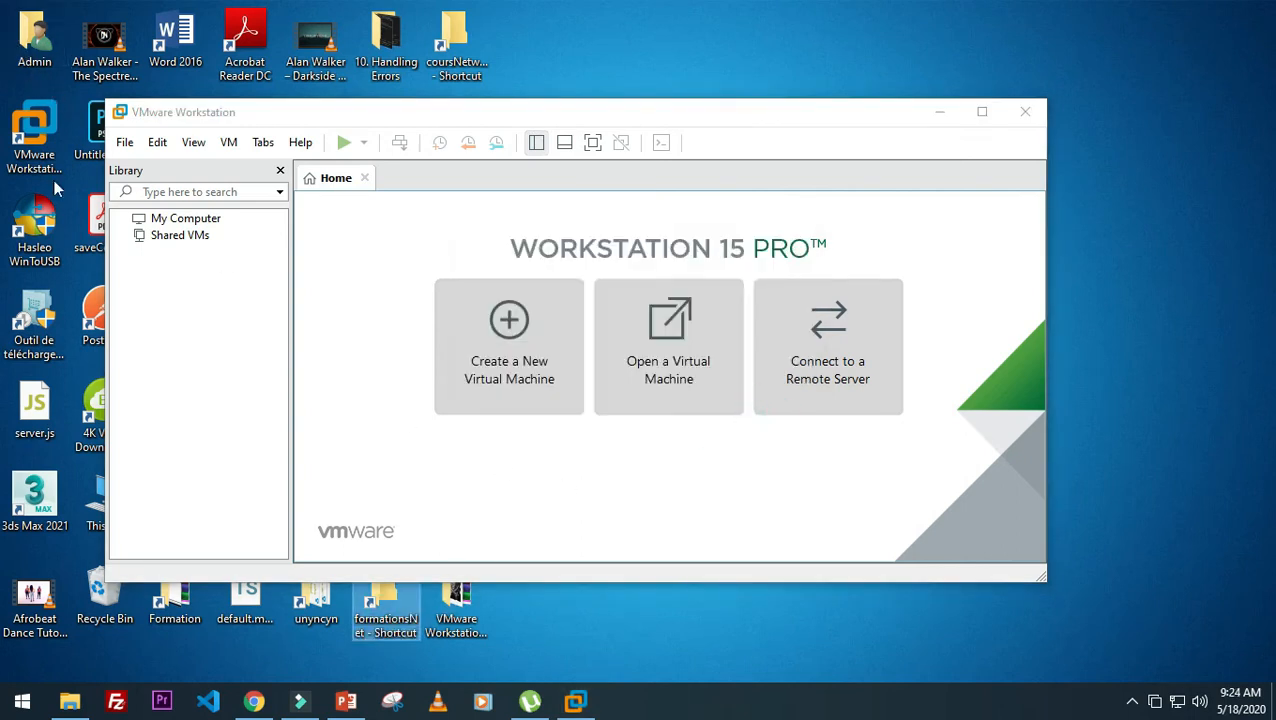
# - Open the archive GNS3.VM.VMware.Workstation.2.2.8 (1).zip from the Downloads folder
pyautogui.click(69, 701)
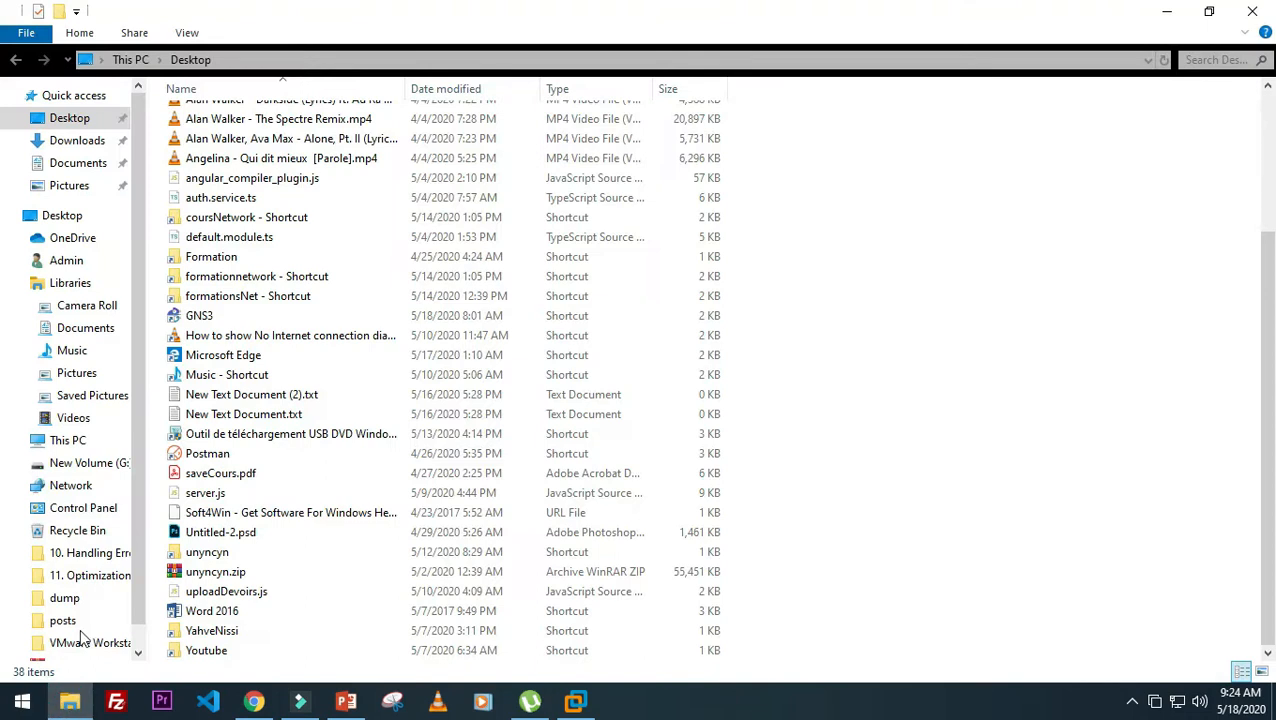
pyautogui.click(85, 140)
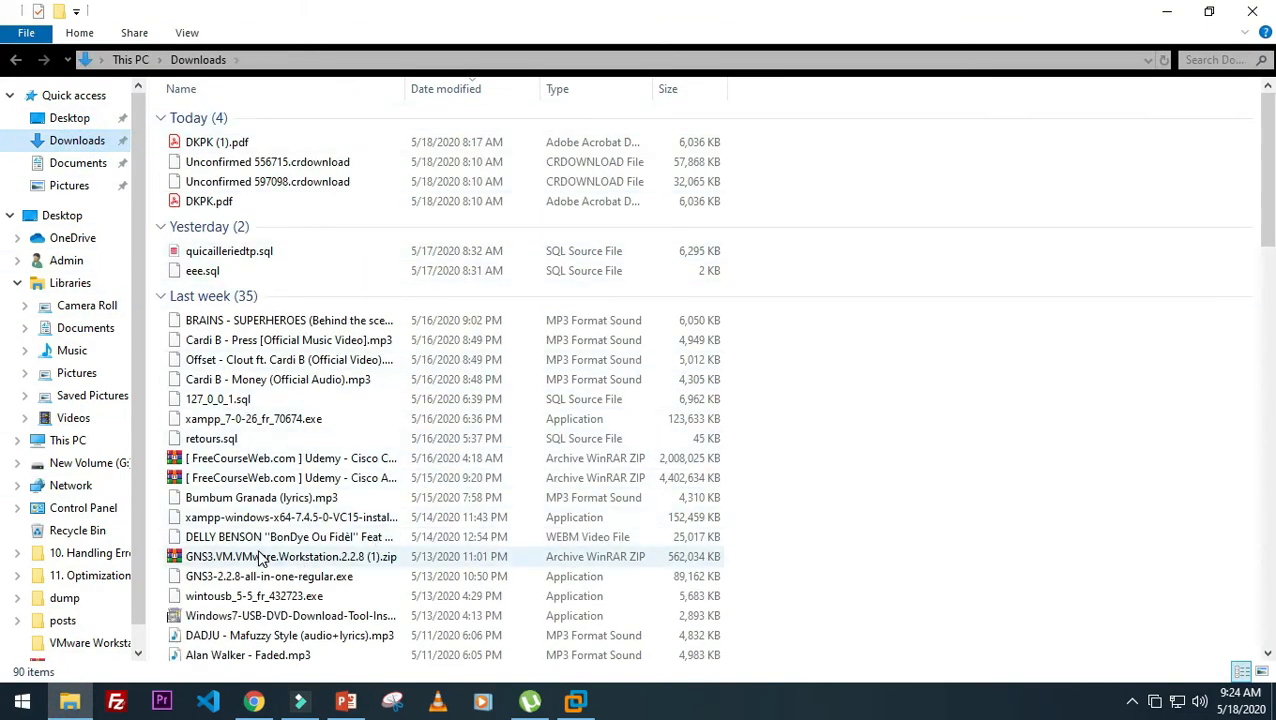
pyautogui.click(265, 557)
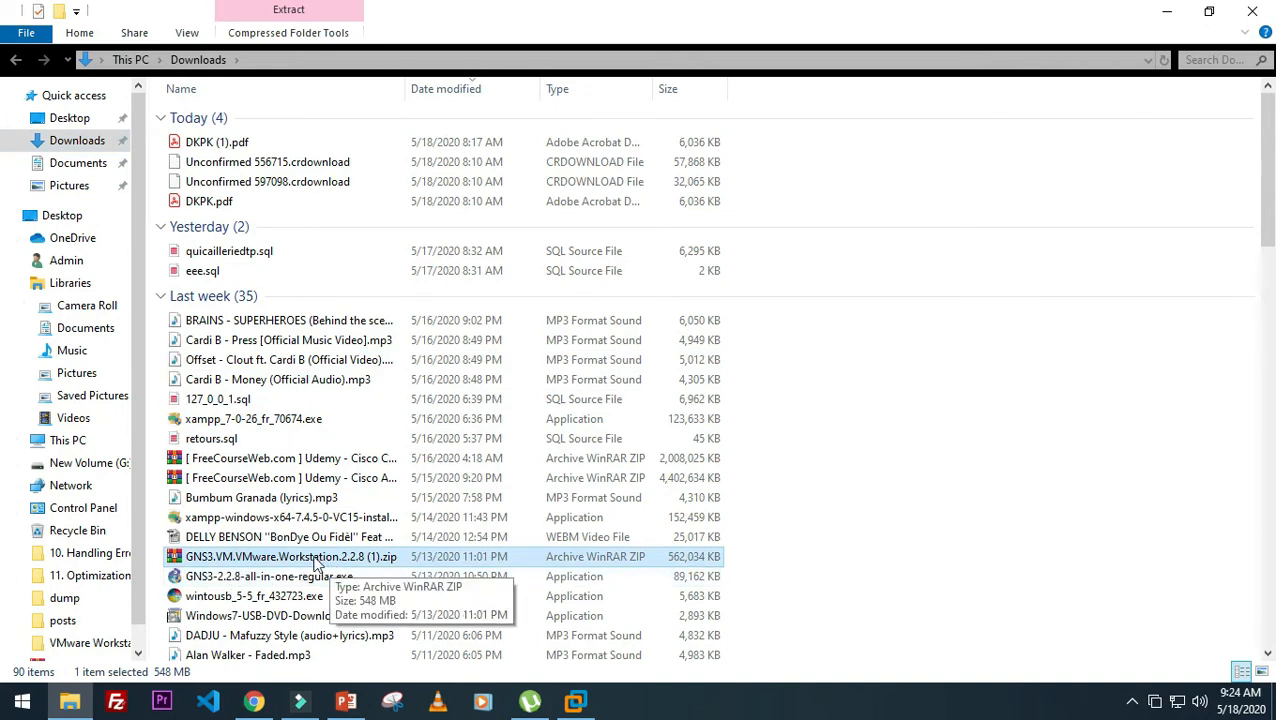
pyautogui.doubleClick(310, 560)
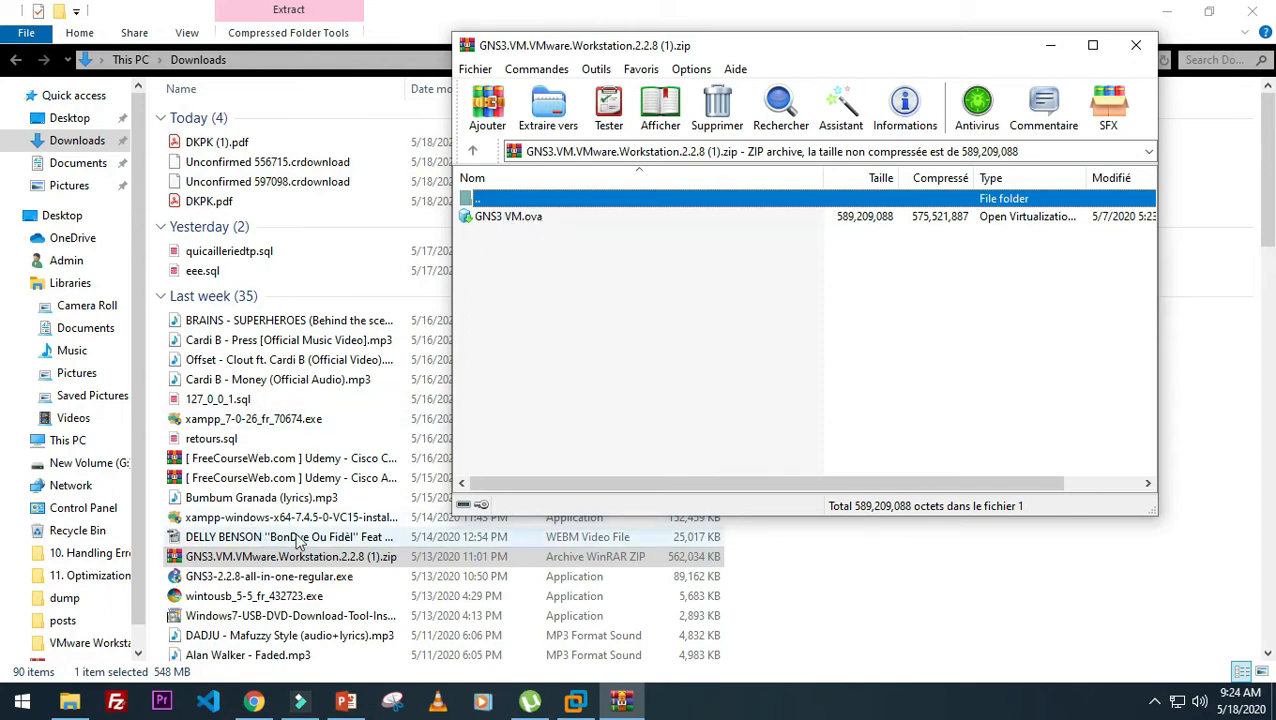
# - Import GNS3 VM.ova into VMware Workstation as a virtual machine named GNS3 VM and skip the 15.5.2 software update
pyautogui.doubleClick(503, 218)
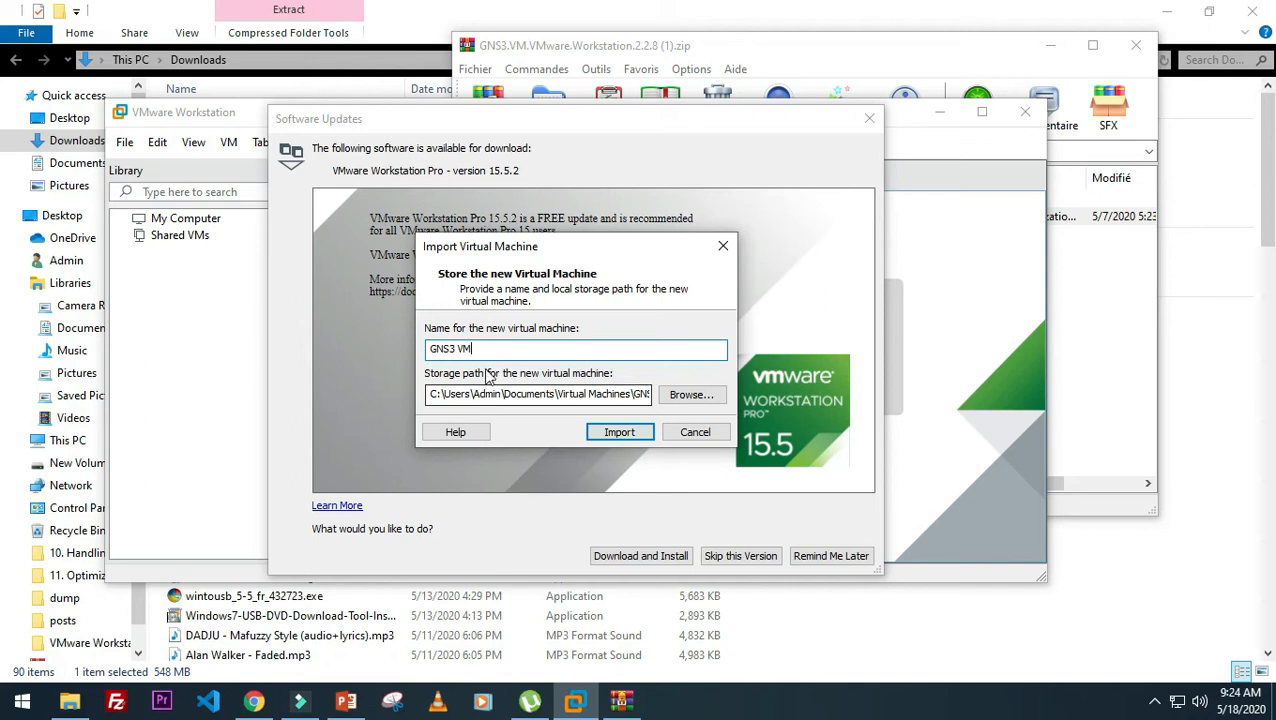
pyautogui.click(618, 432)
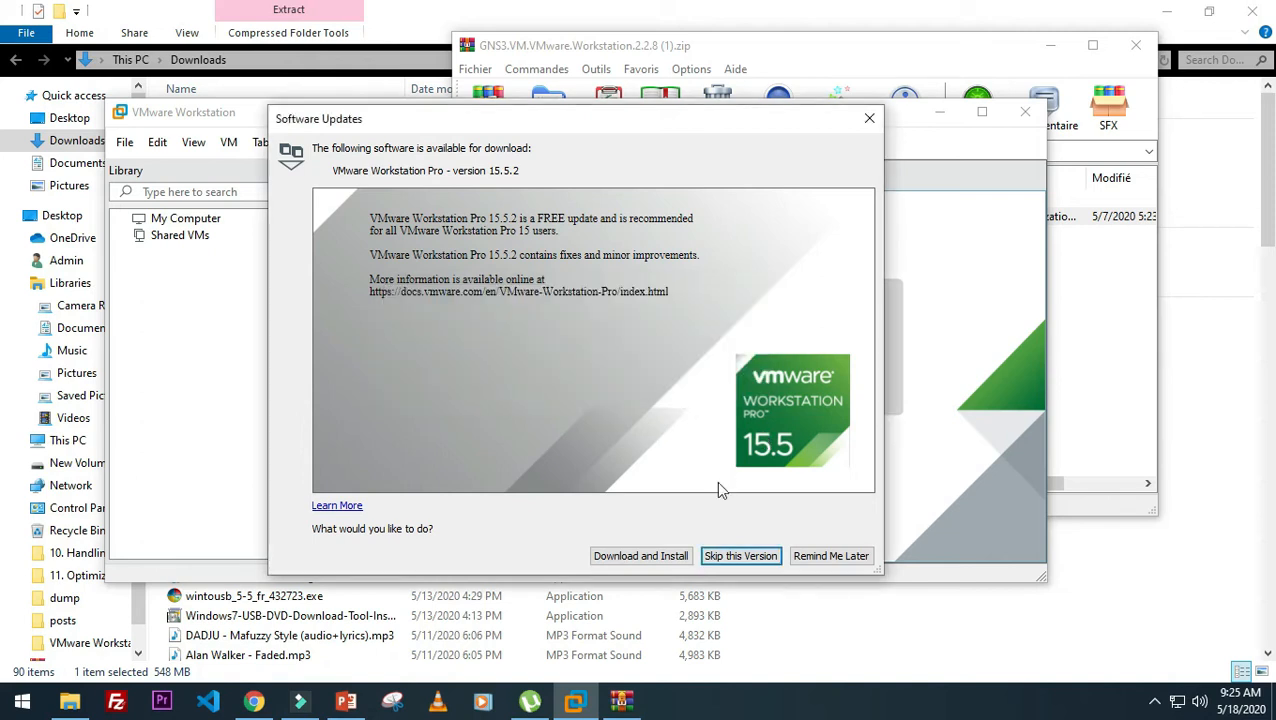
pyautogui.click(741, 558)
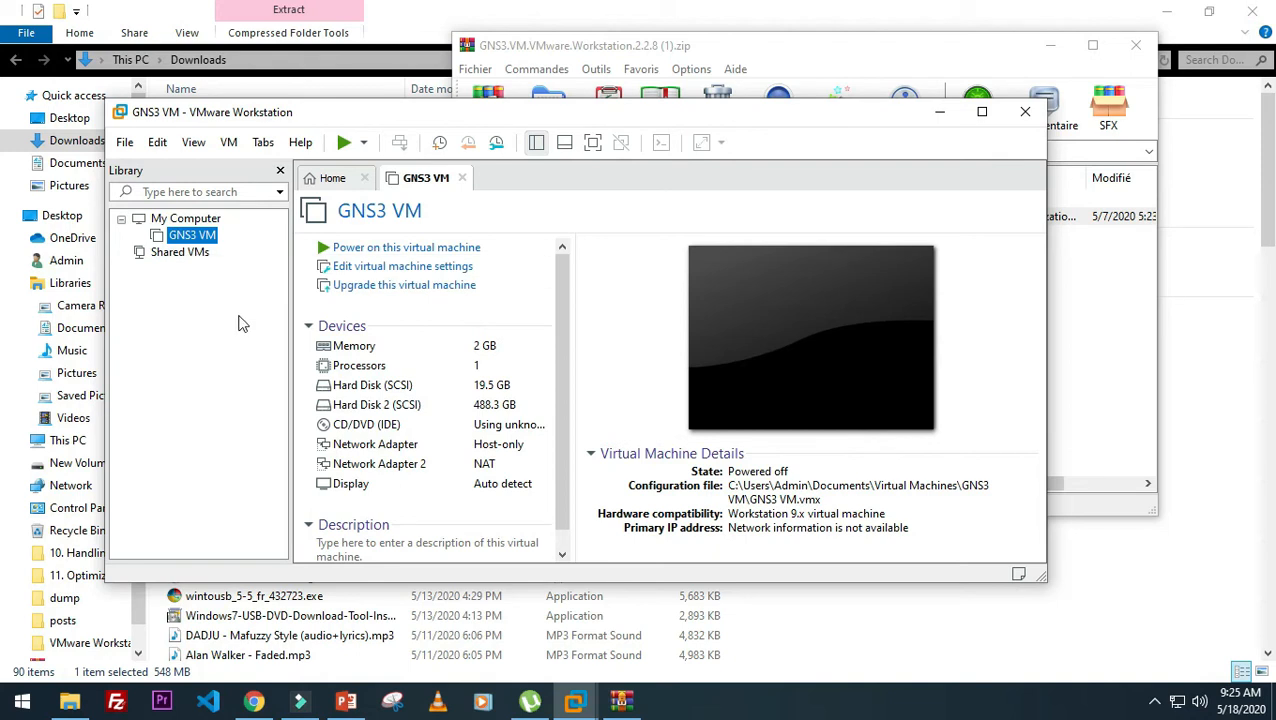
# - Minimise the VMware Workstation, archive and Downloads windows to reveal the desktop
pyautogui.click(940, 113)
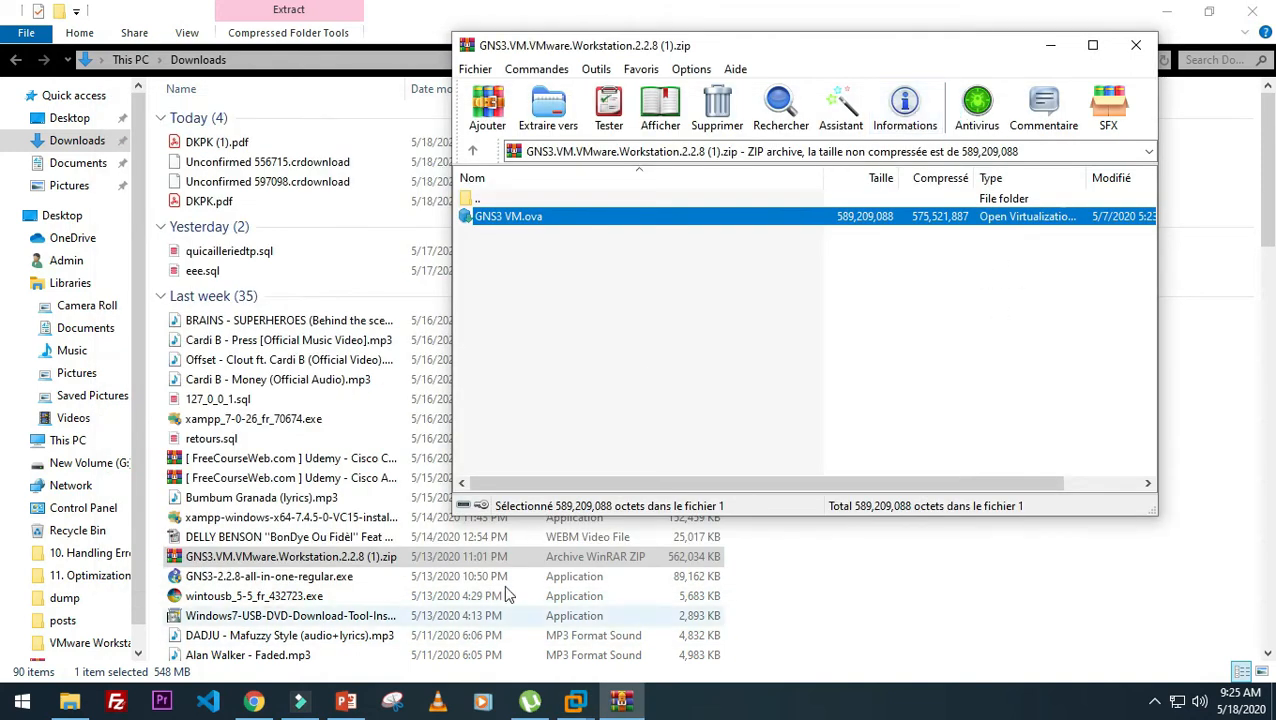
pyautogui.click(1050, 45)
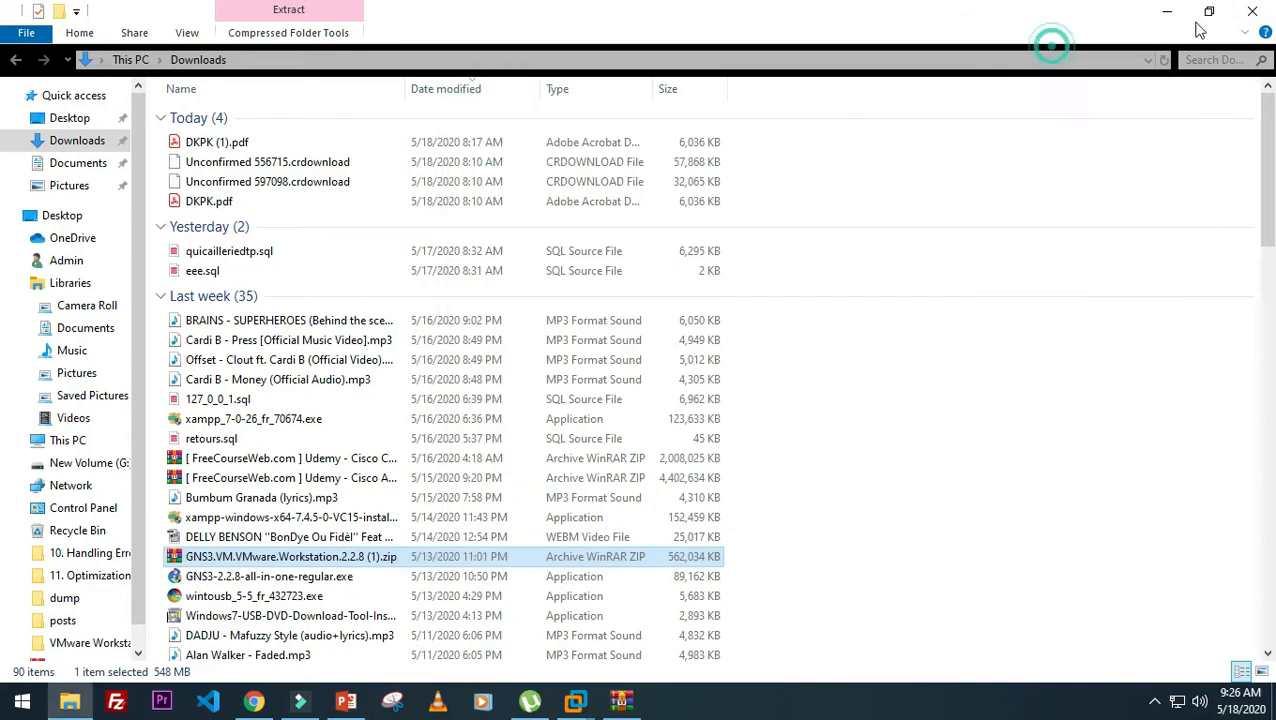
pyautogui.click(1163, 12)
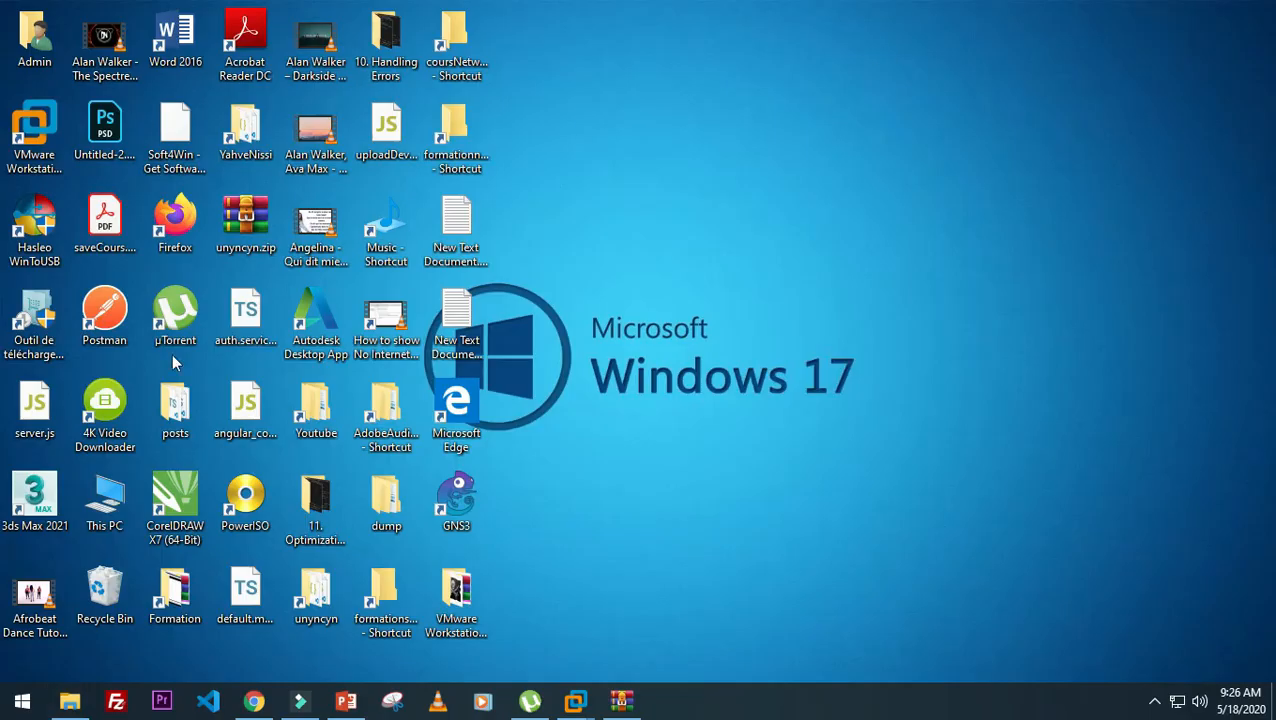
# - Launch GNS3 from the desktop and maximise its main window
pyautogui.doubleClick(460, 500)
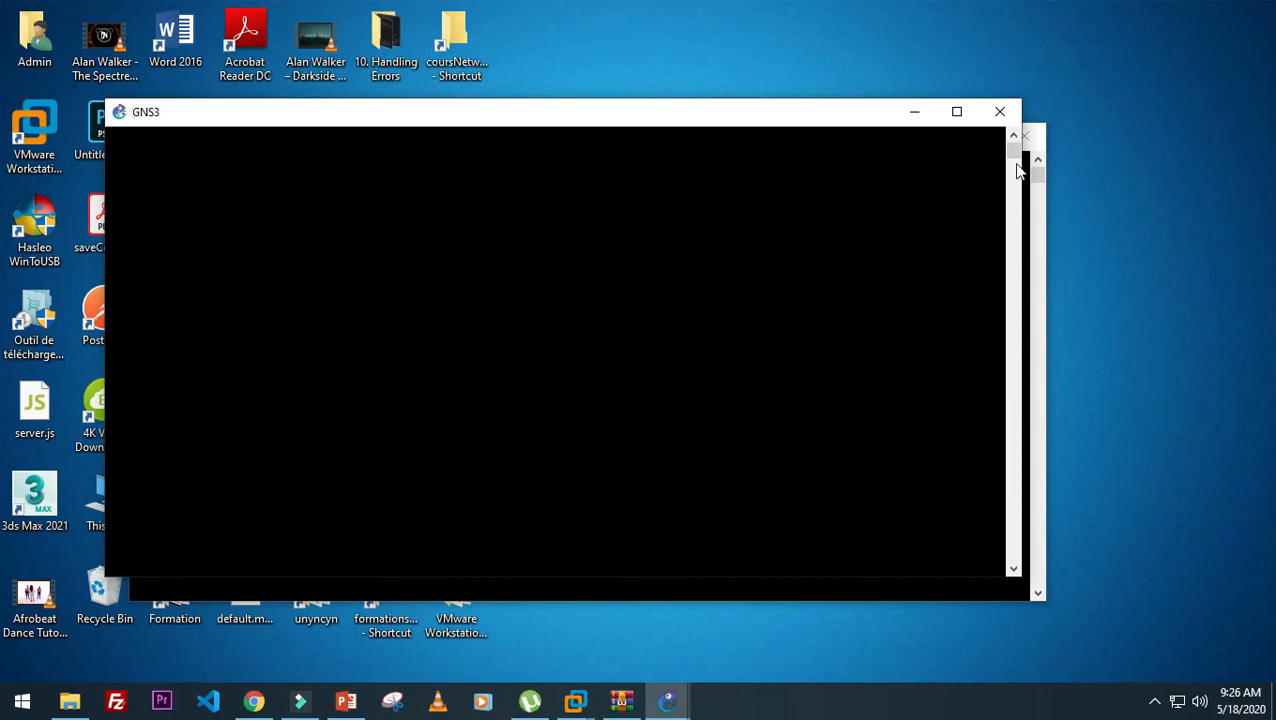
pyautogui.click(1026, 135)
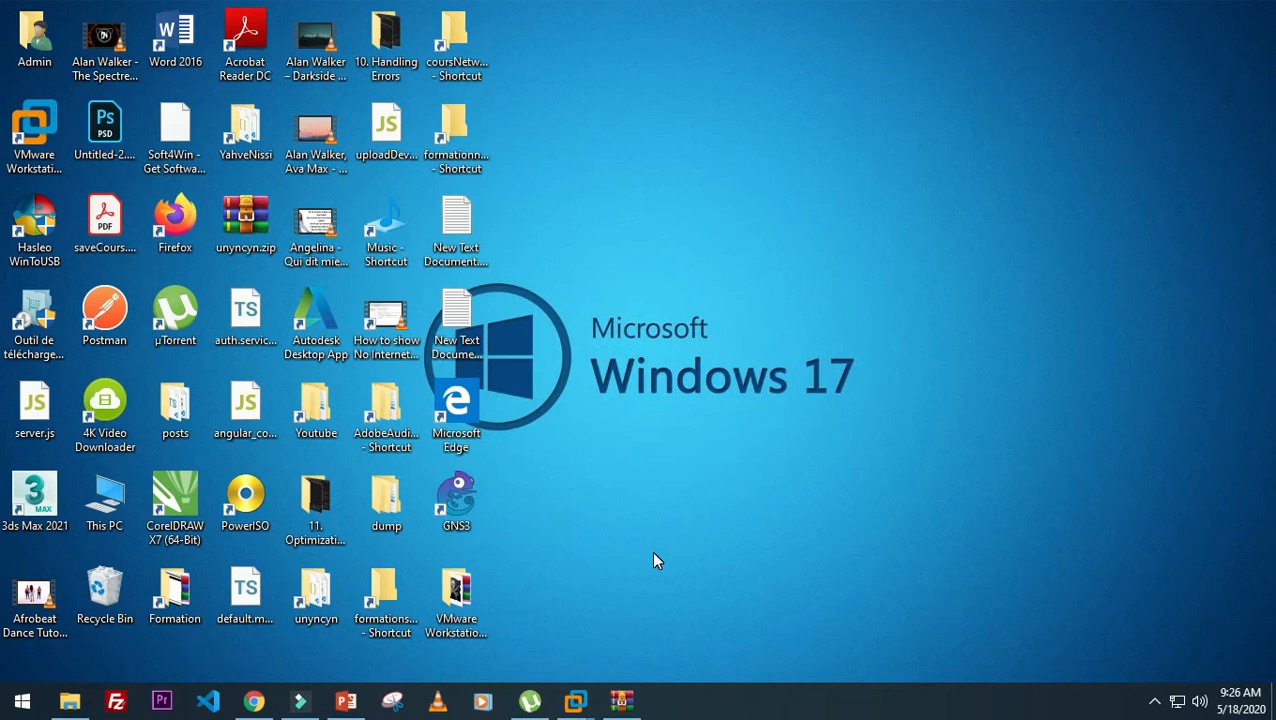
pyautogui.click(450, 412)
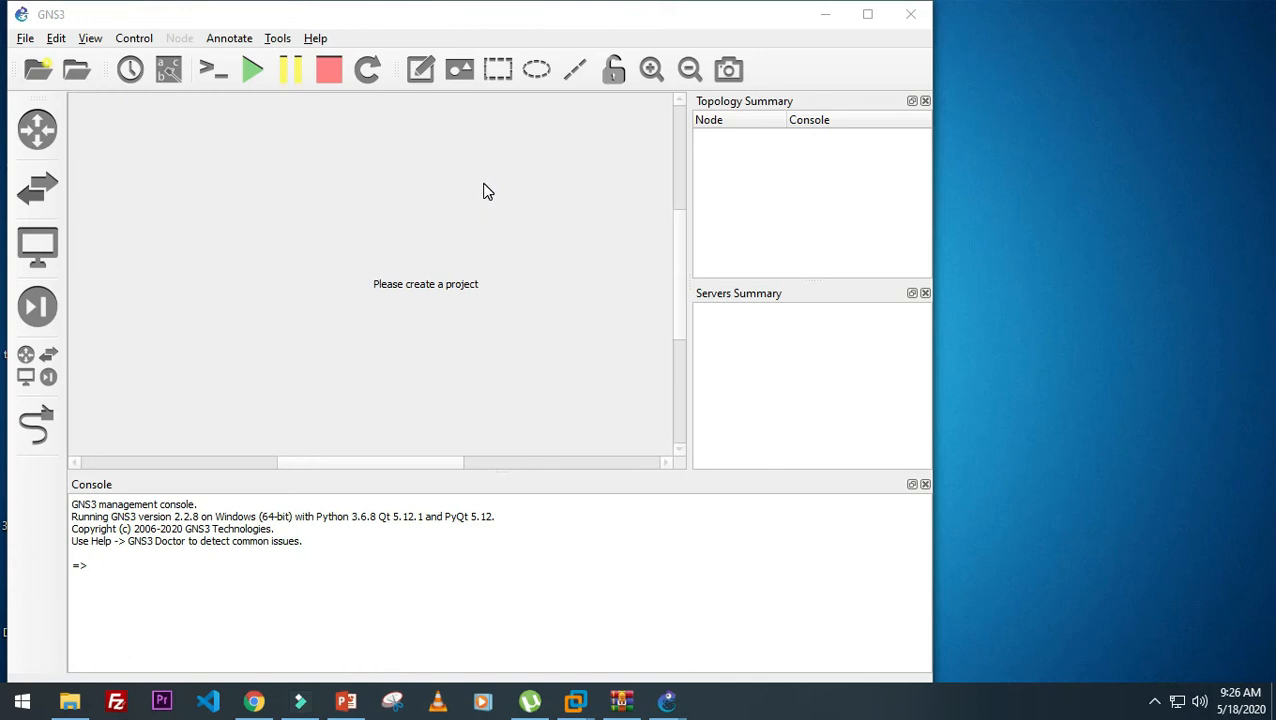
pyautogui.click(868, 14)
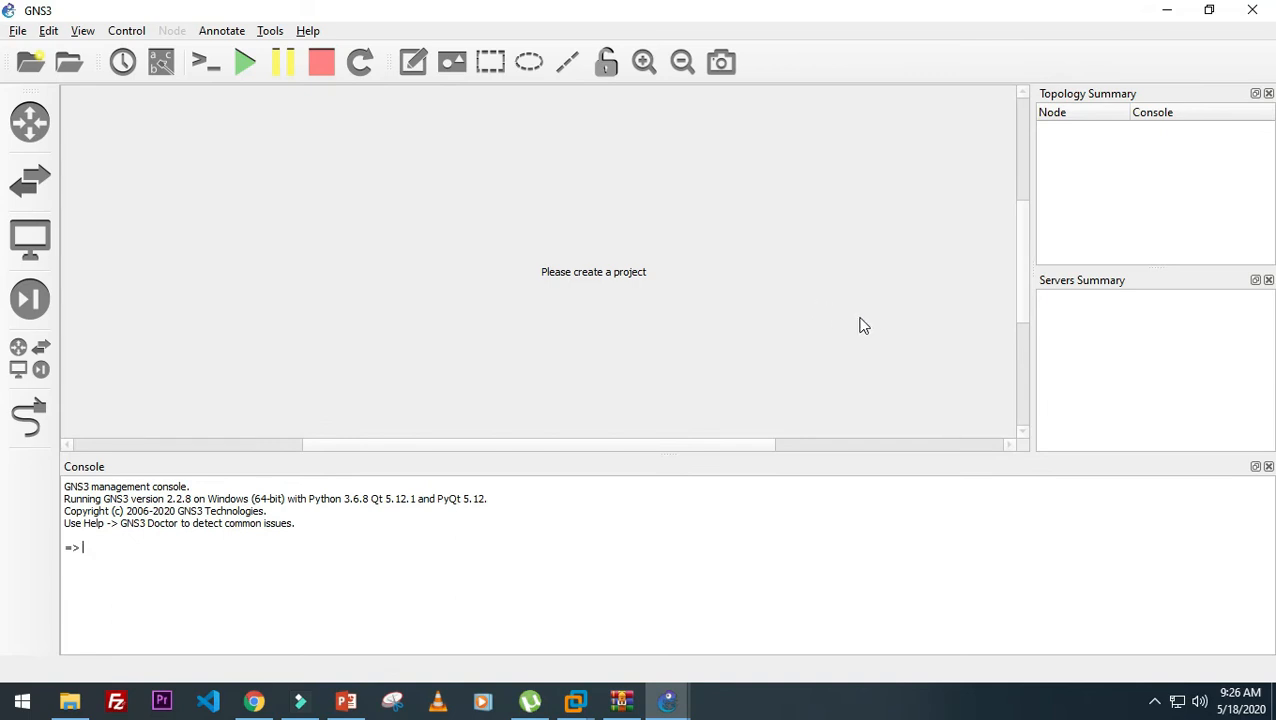
# - Close the duplicate GNS3 window and create a new project named untitled in the remaining one
pyautogui.moveTo(667, 700)
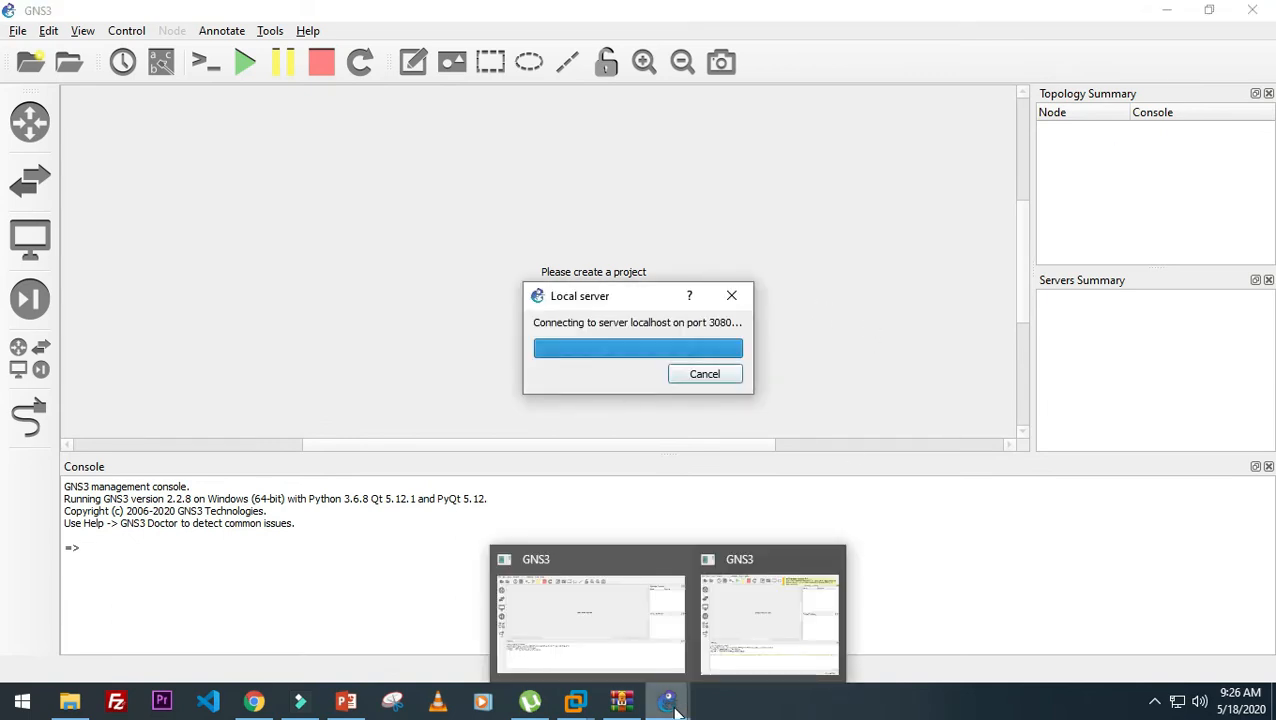
pyautogui.click(609, 633)
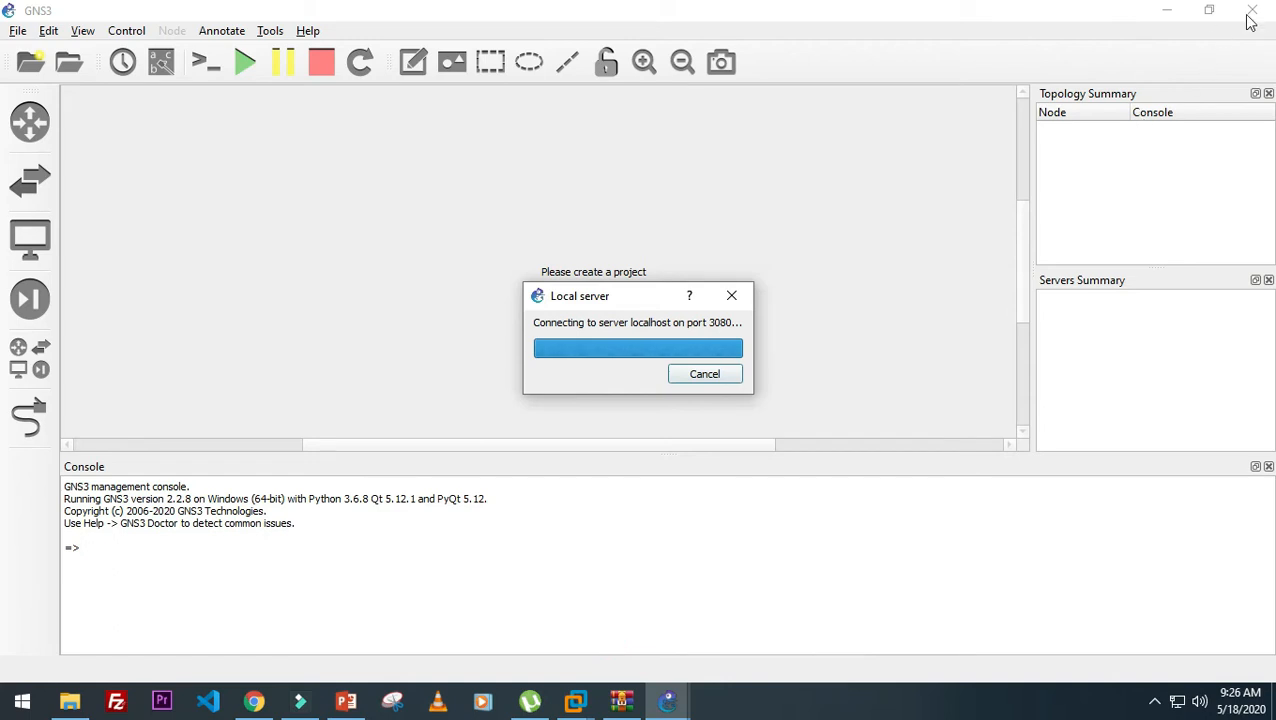
pyautogui.moveTo(668, 702)
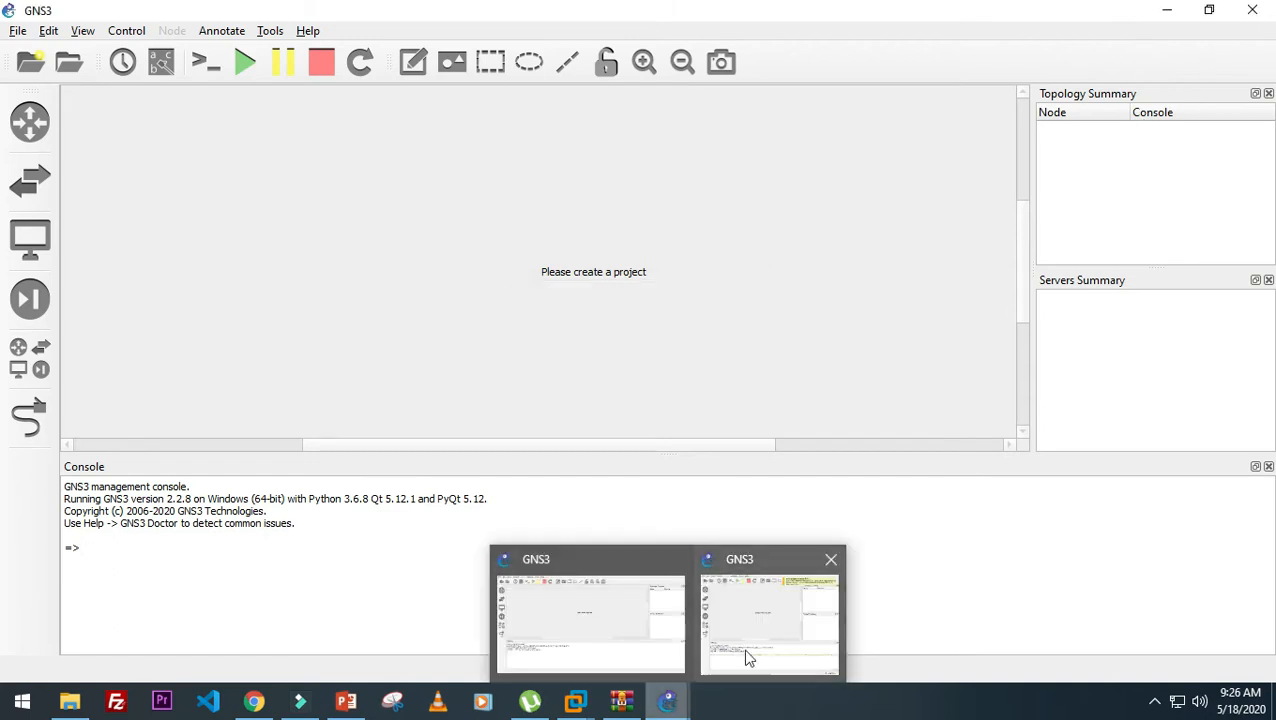
pyautogui.click(763, 621)
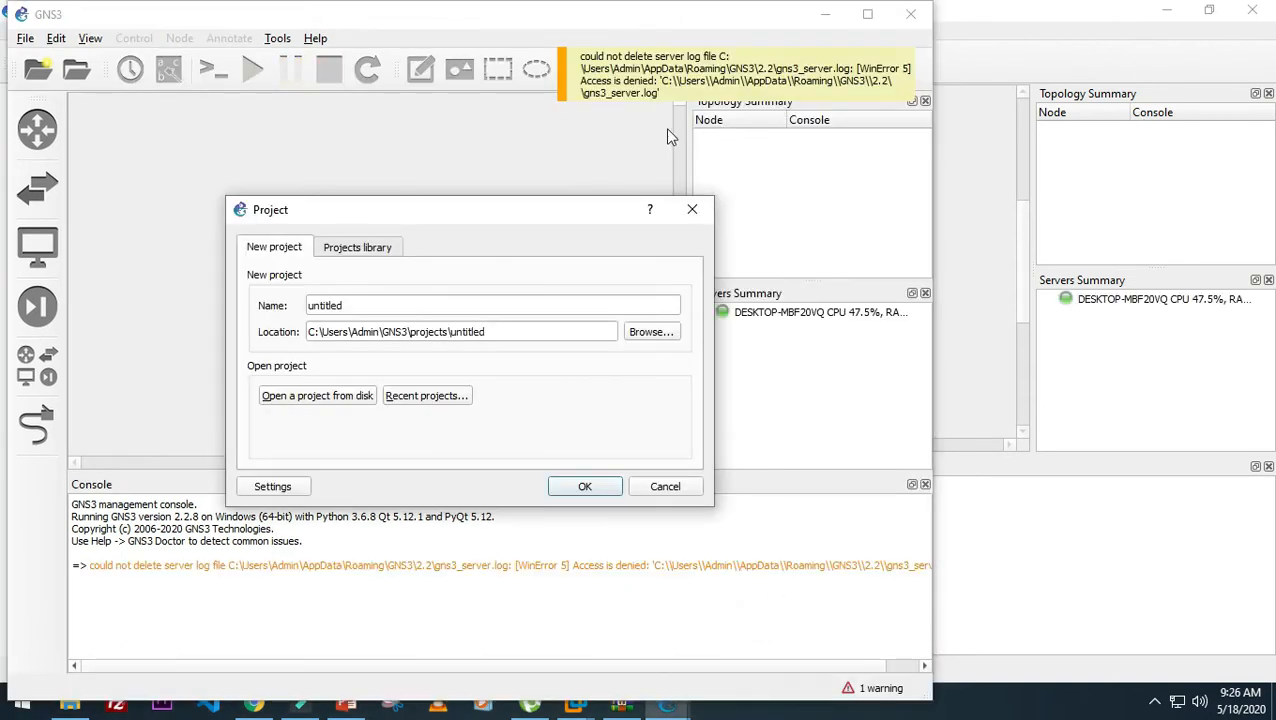
pyautogui.click(700, 211)
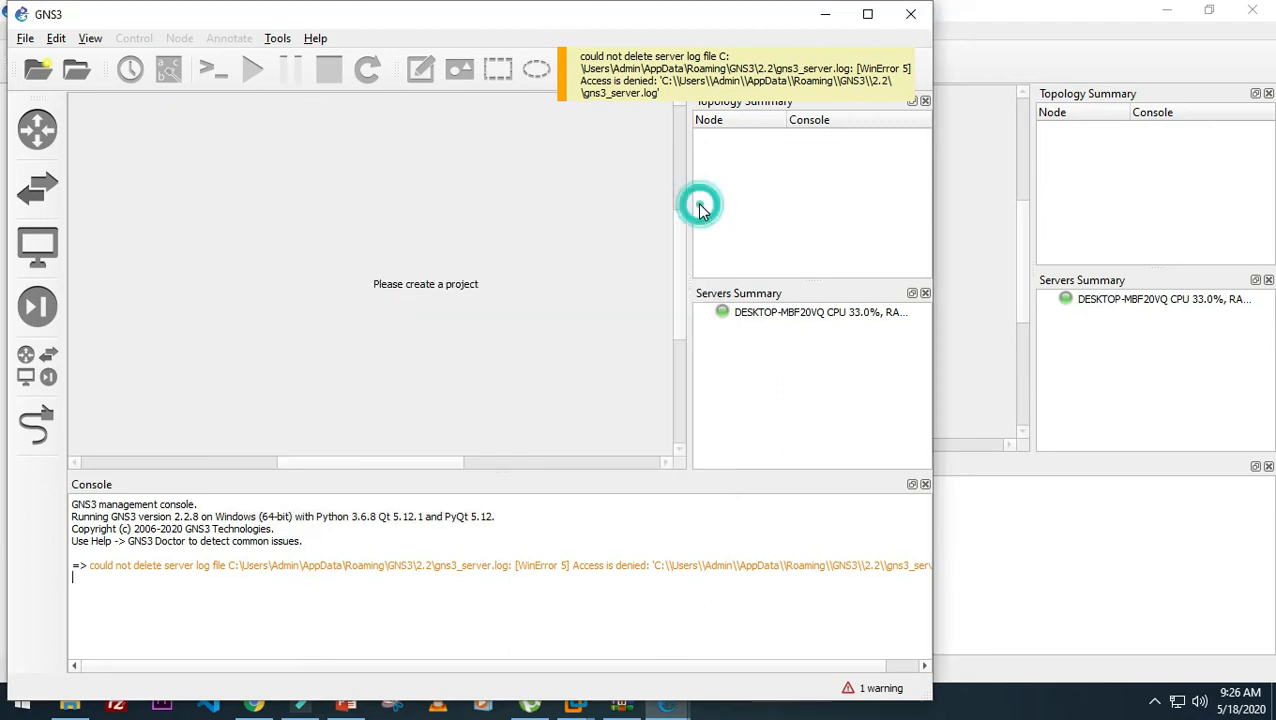
pyautogui.click(910, 14)
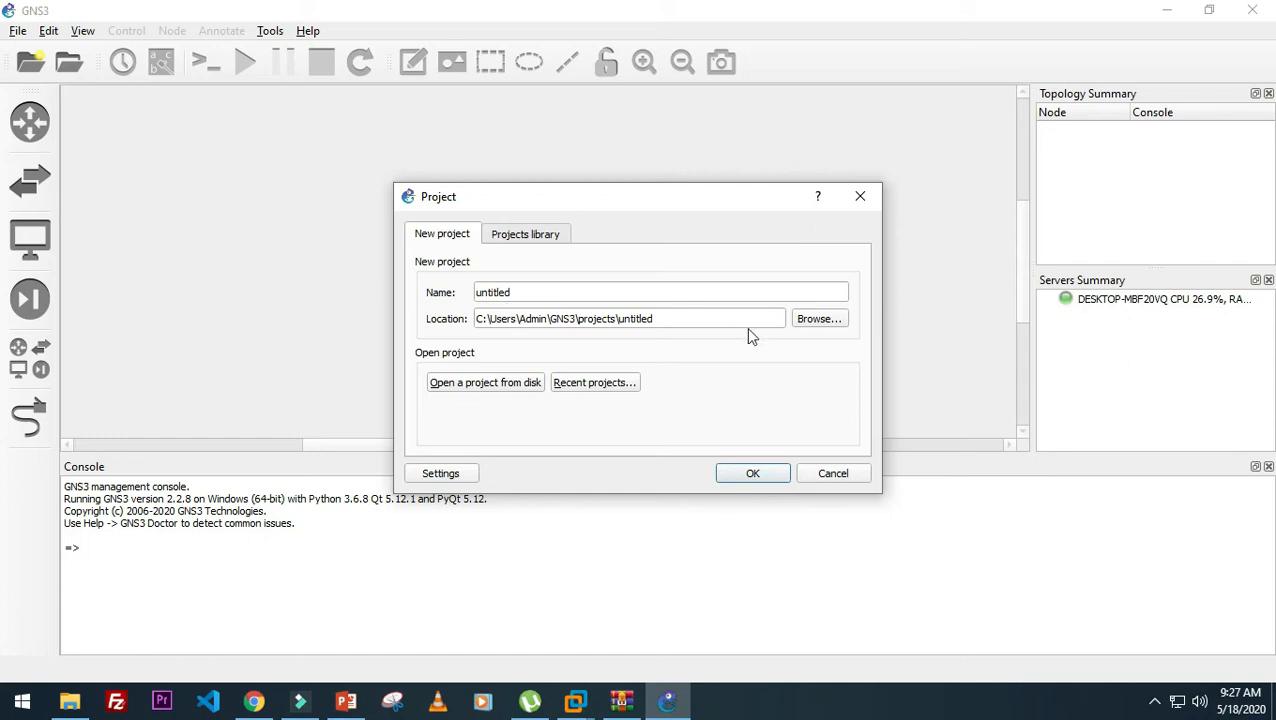
pyautogui.click(745, 477)
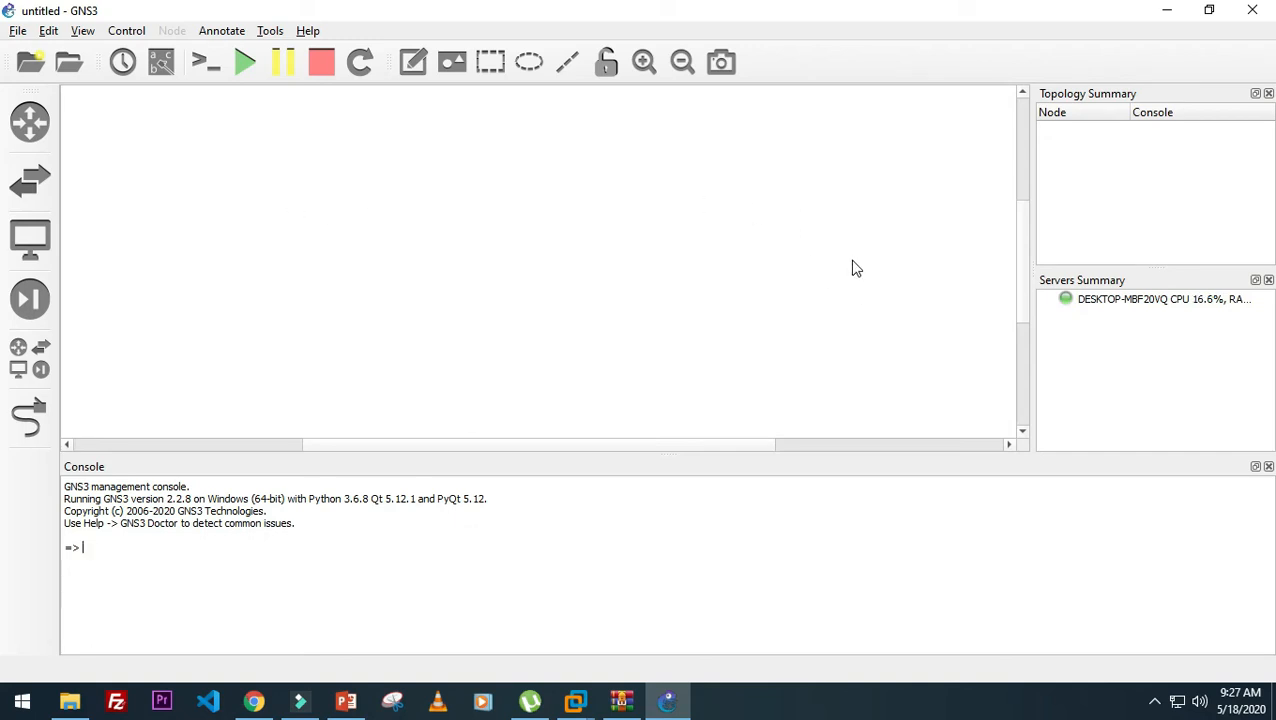
# - Enable the GNS3 VM in the GNS3 preferences, select GNS3 VM as the VM name, and save the settings
pyautogui.click(49, 32)
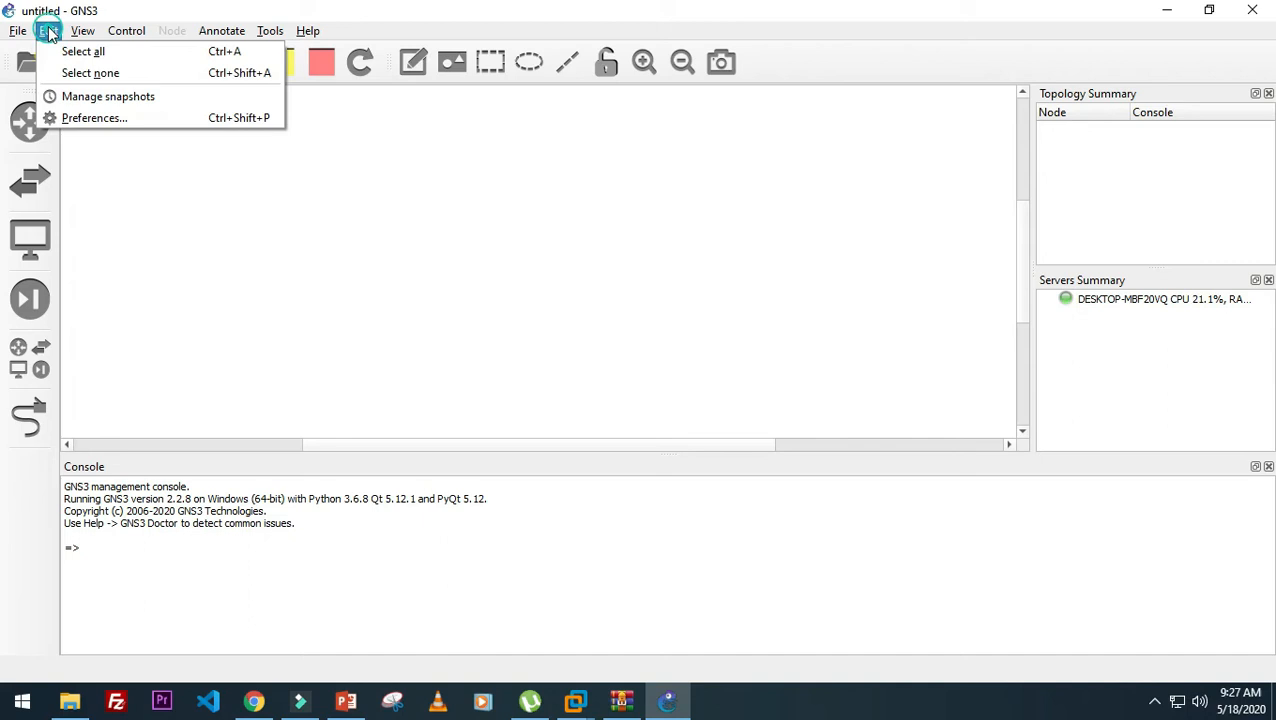
pyautogui.click(114, 125)
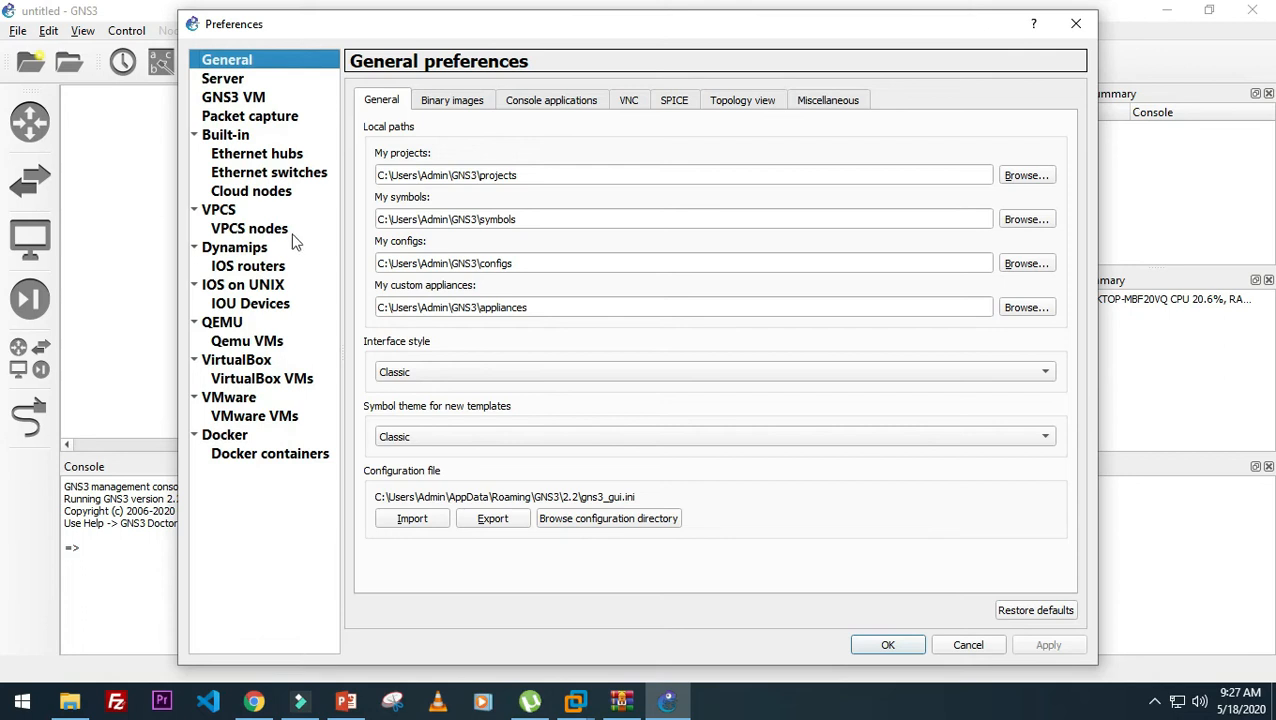
pyautogui.click(223, 80)
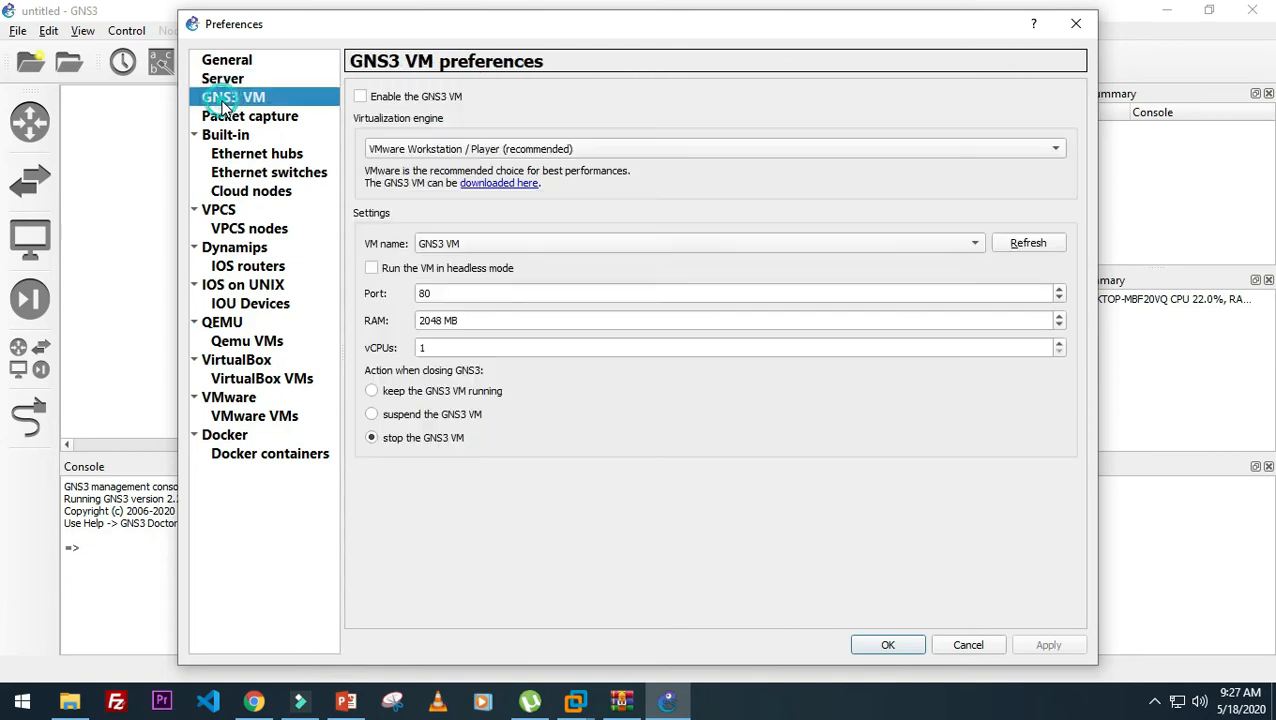
pyautogui.click(224, 100)
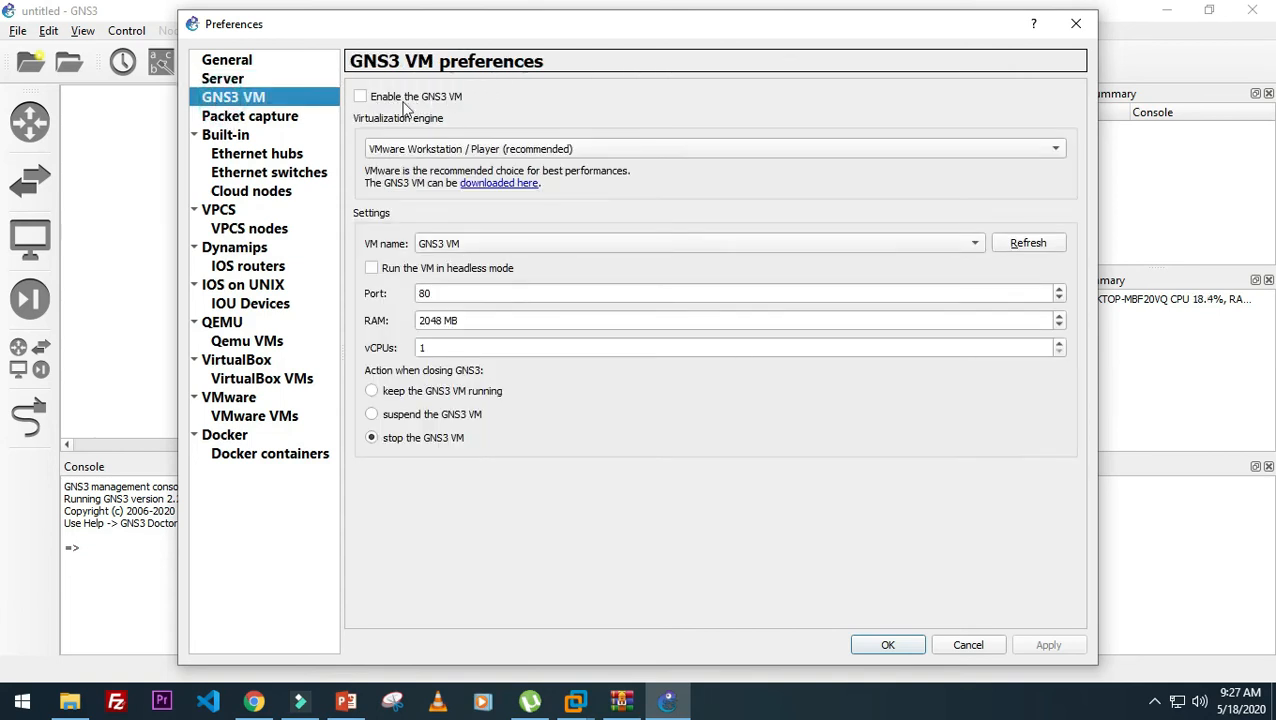
pyautogui.click(360, 96)
pyautogui.click(514, 242)
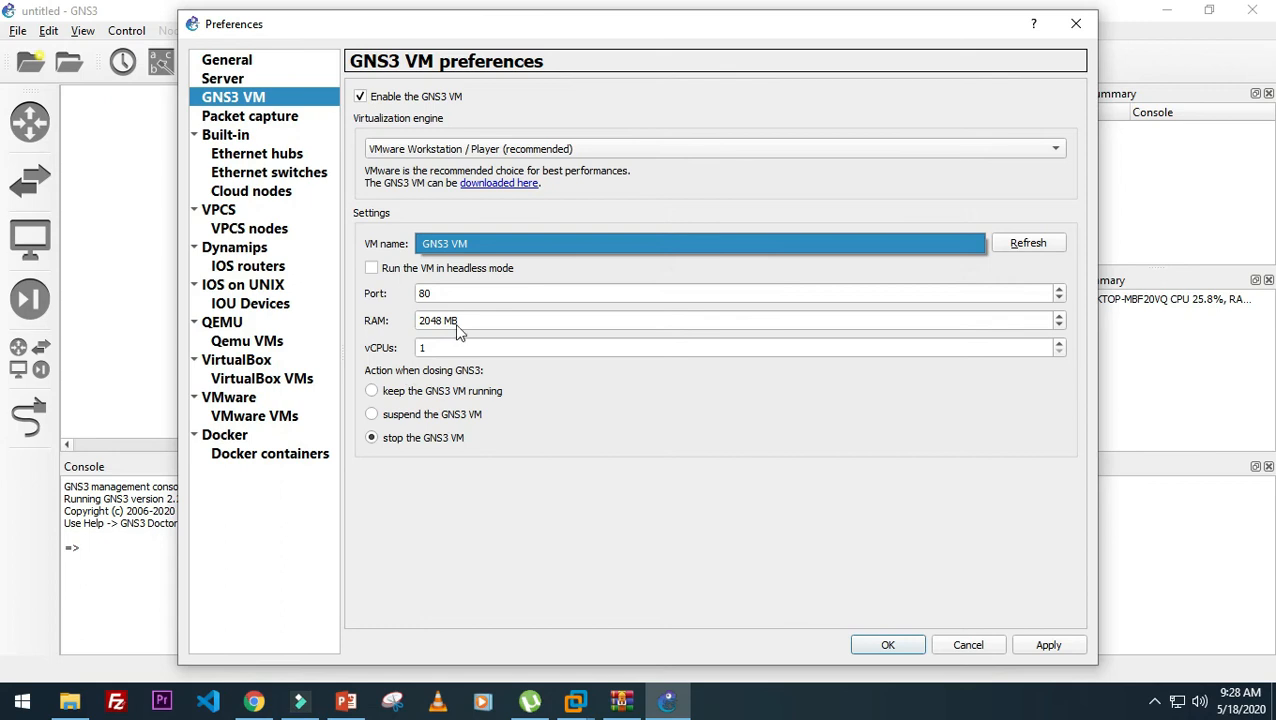
pyautogui.click(1059, 348)
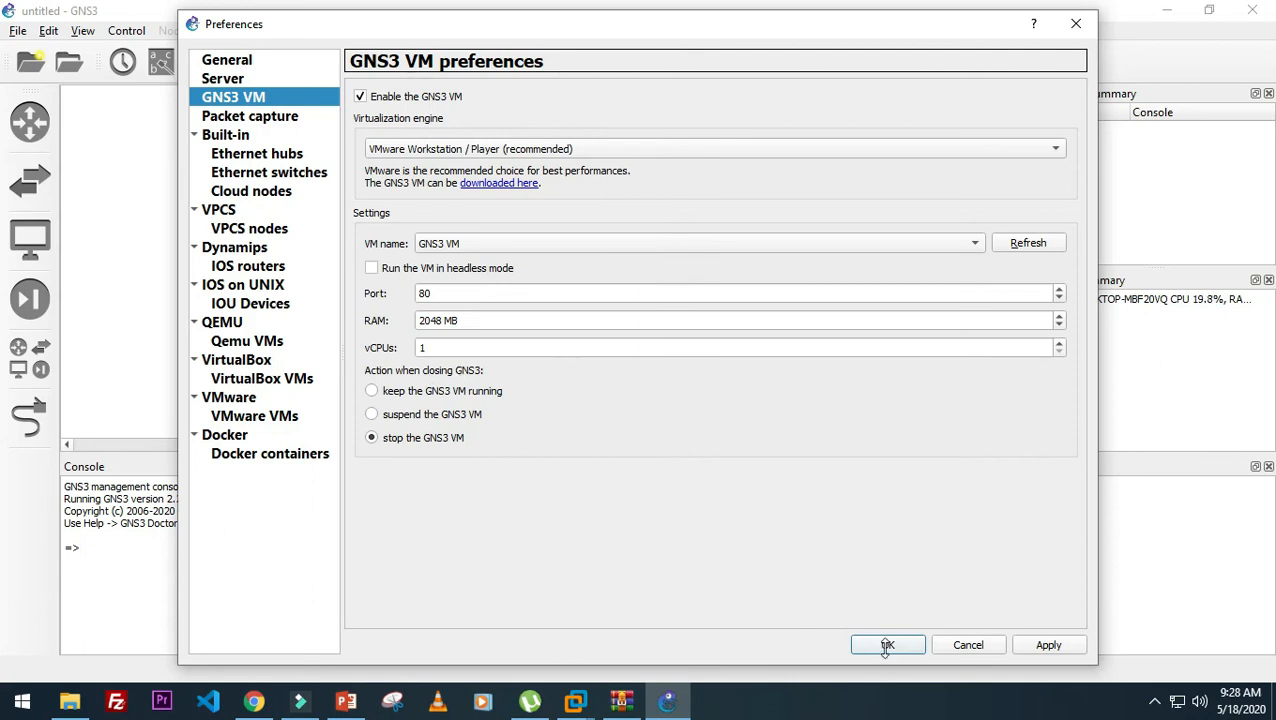
pyautogui.click(925, 519)
pyautogui.click(889, 647)
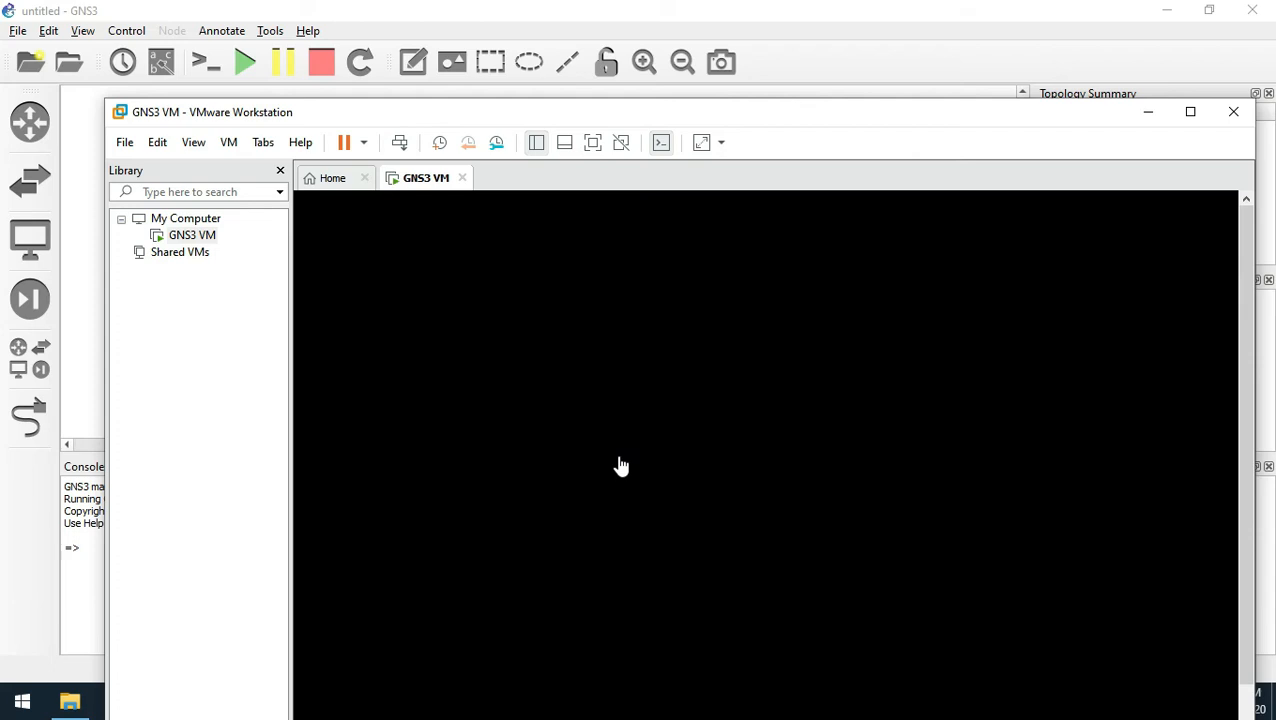
# - Maximise the VMware Workstation window, switch to GNS3 and check the GNS3 VM entry in the Servers Summary
pyautogui.click(1193, 112)
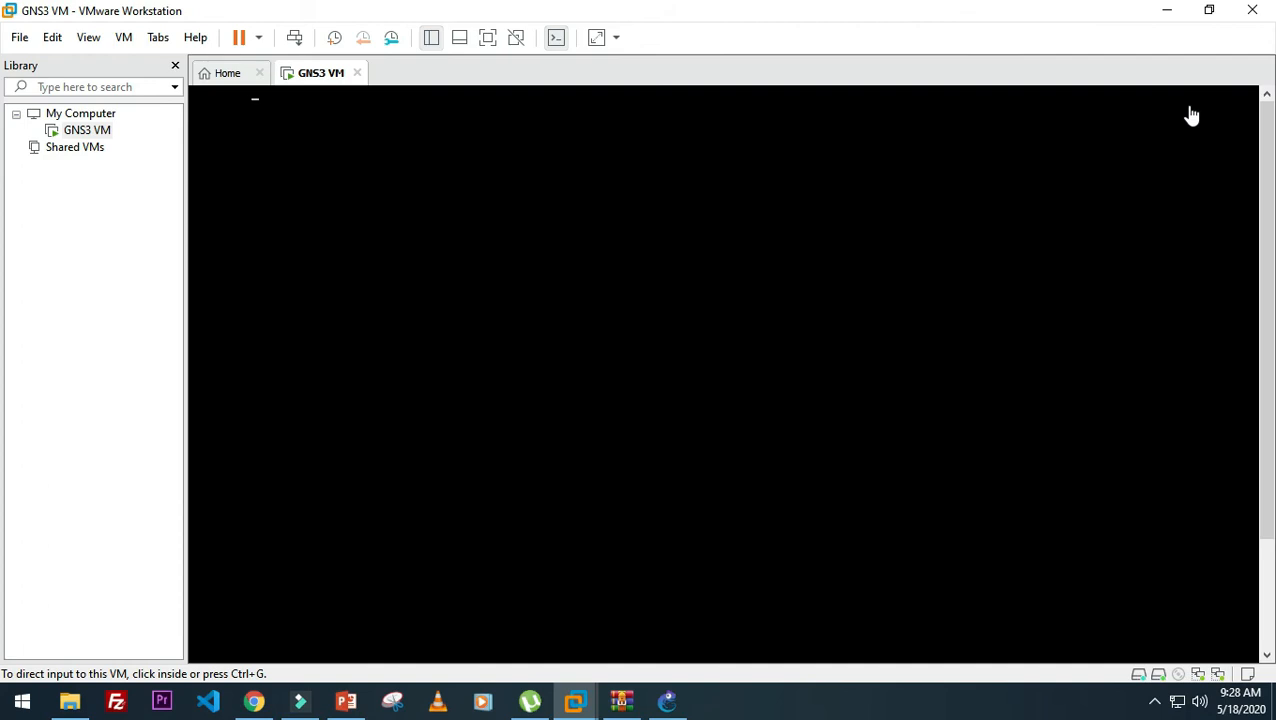
pyautogui.moveTo(646, 703)
pyautogui.click(662, 704)
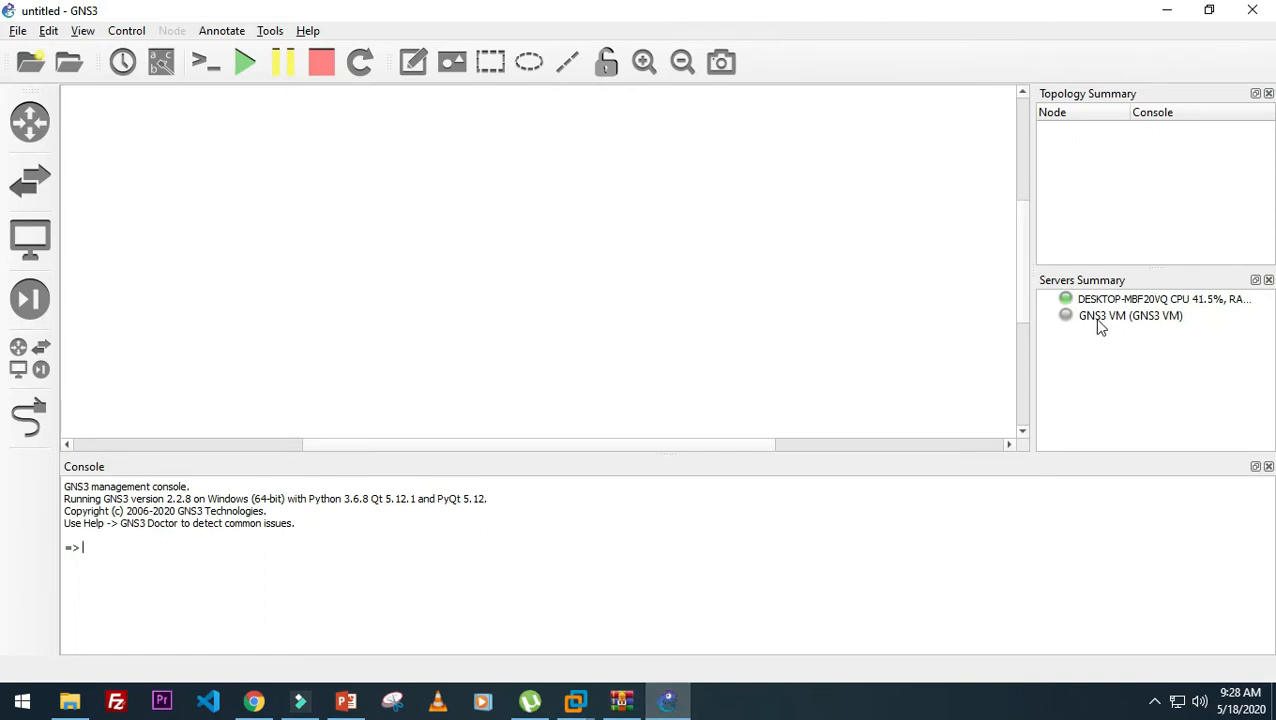
pyautogui.click(1099, 324)
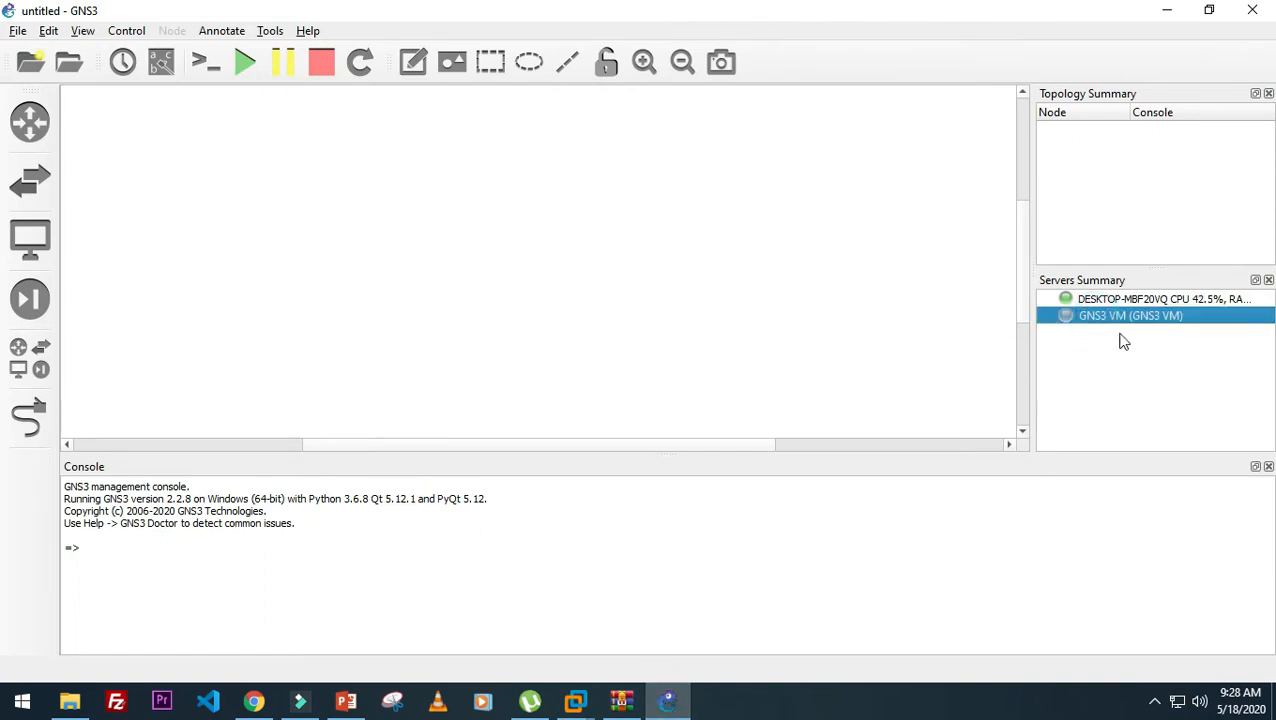
# - Switch to VMware Workstation, dismiss the GNS3 VM information screen and run the Restore option from the VM's console menu
pyautogui.click(664, 700)
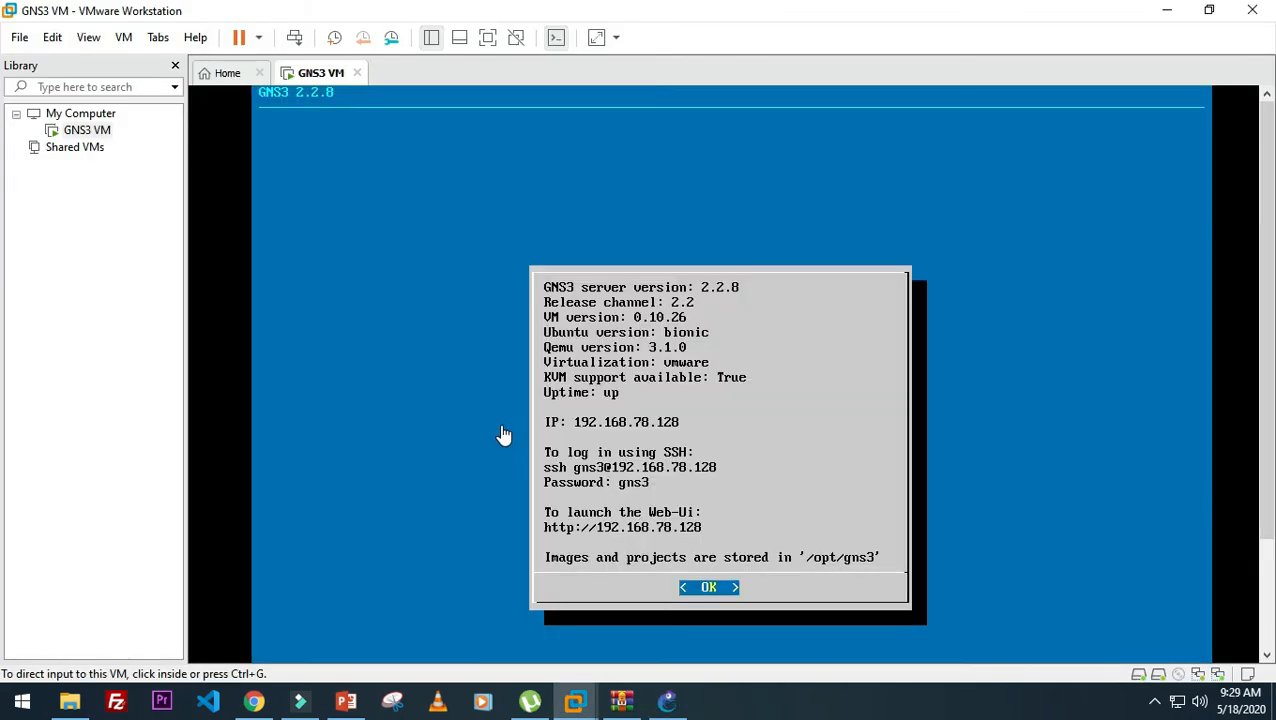
pyautogui.click(741, 430)
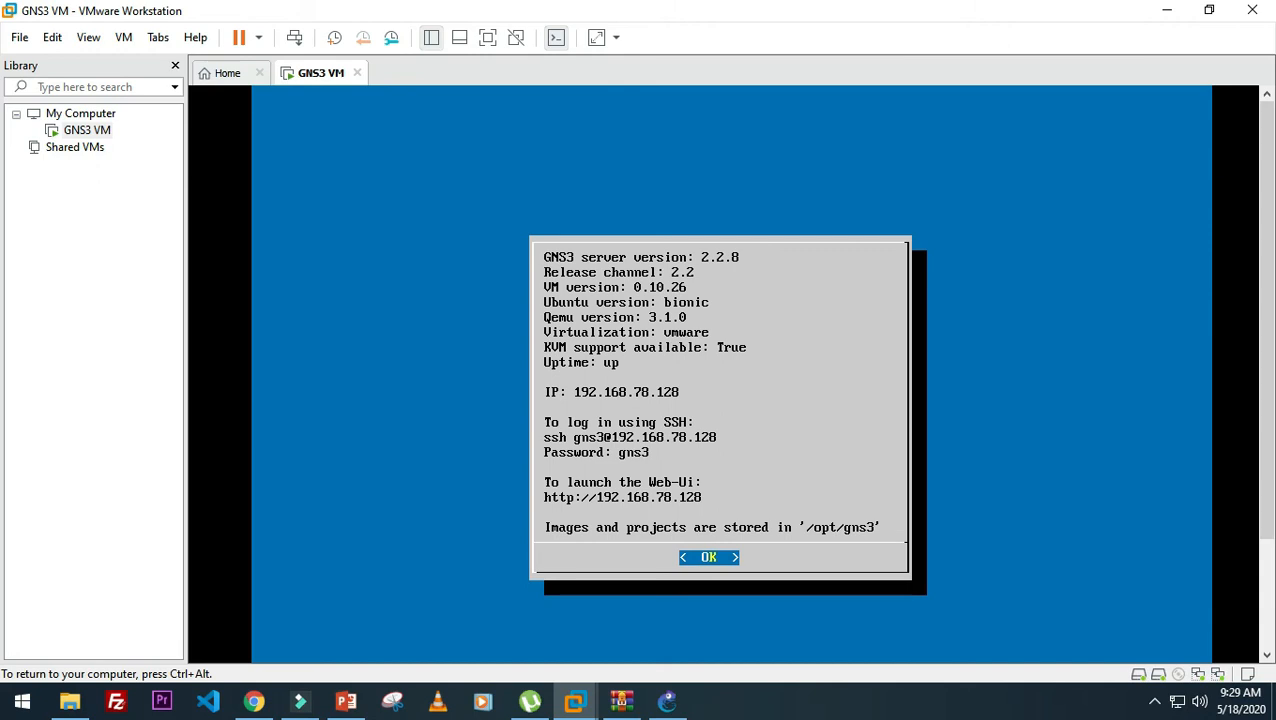
pyautogui.press('Return')
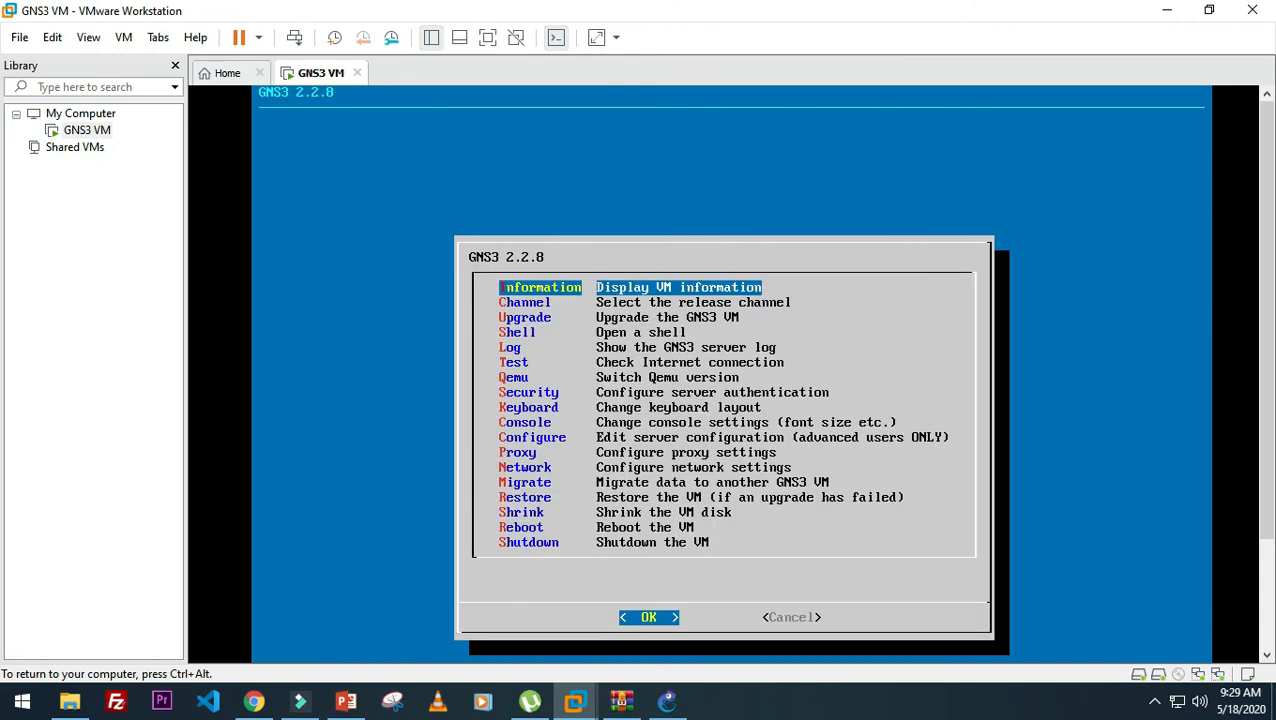
pyautogui.press('Down')
pyautogui.press('Down')
pyautogui.press('Down')
pyautogui.press('Down')
pyautogui.press('Down')
pyautogui.press('Down')
pyautogui.press('Down')
pyautogui.press('Down')
pyautogui.press('Down')
pyautogui.press('Down')
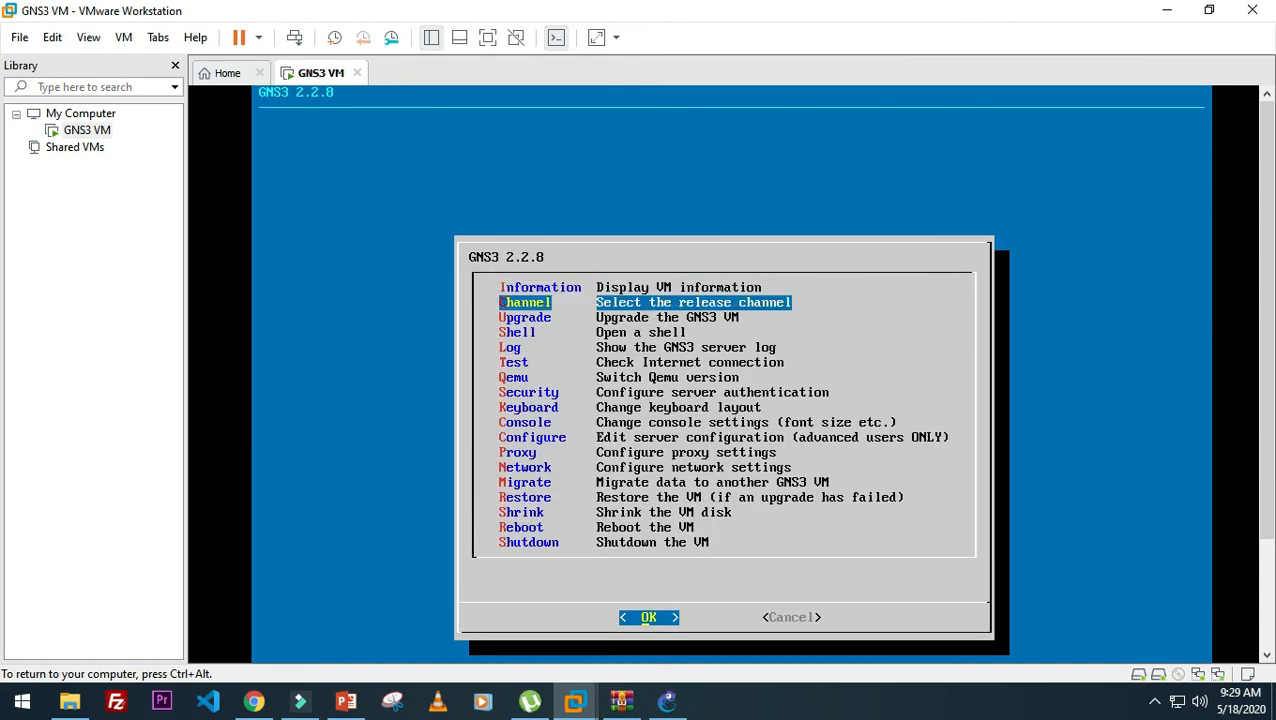
pyautogui.press('Down')
pyautogui.press('Down')
pyautogui.press('Down')
pyautogui.press('Down')
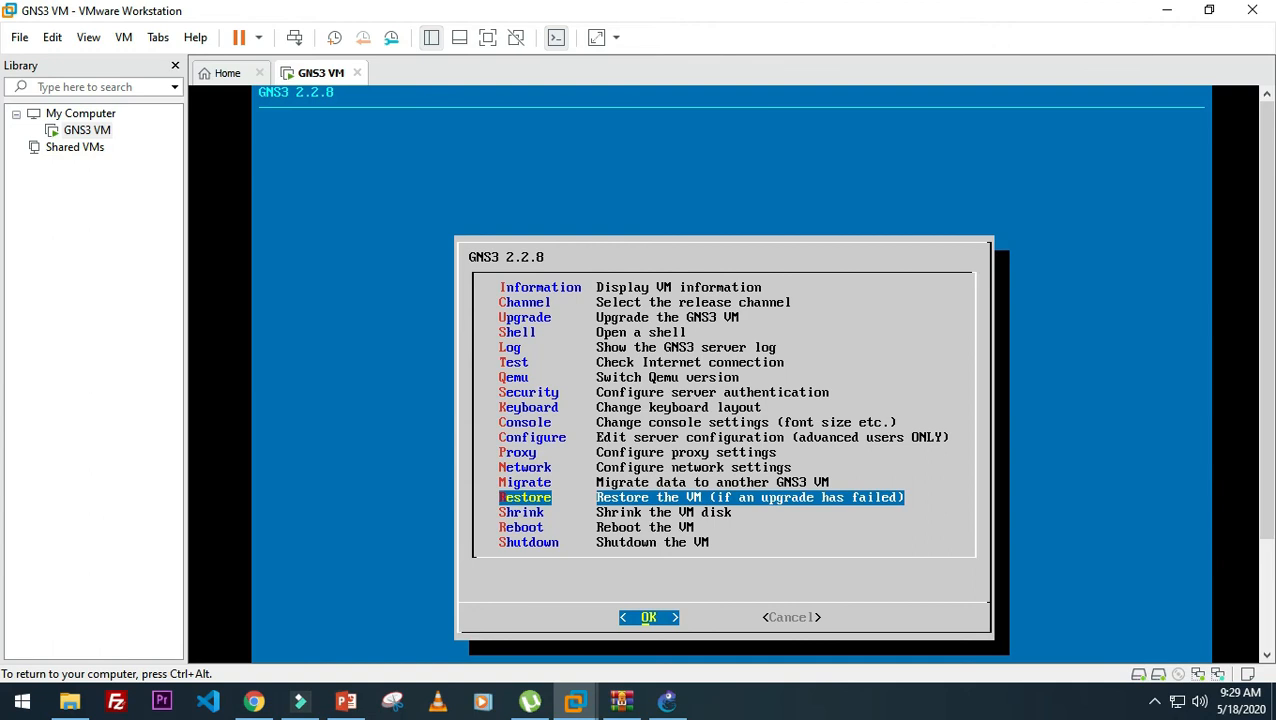
pyautogui.press('Return')
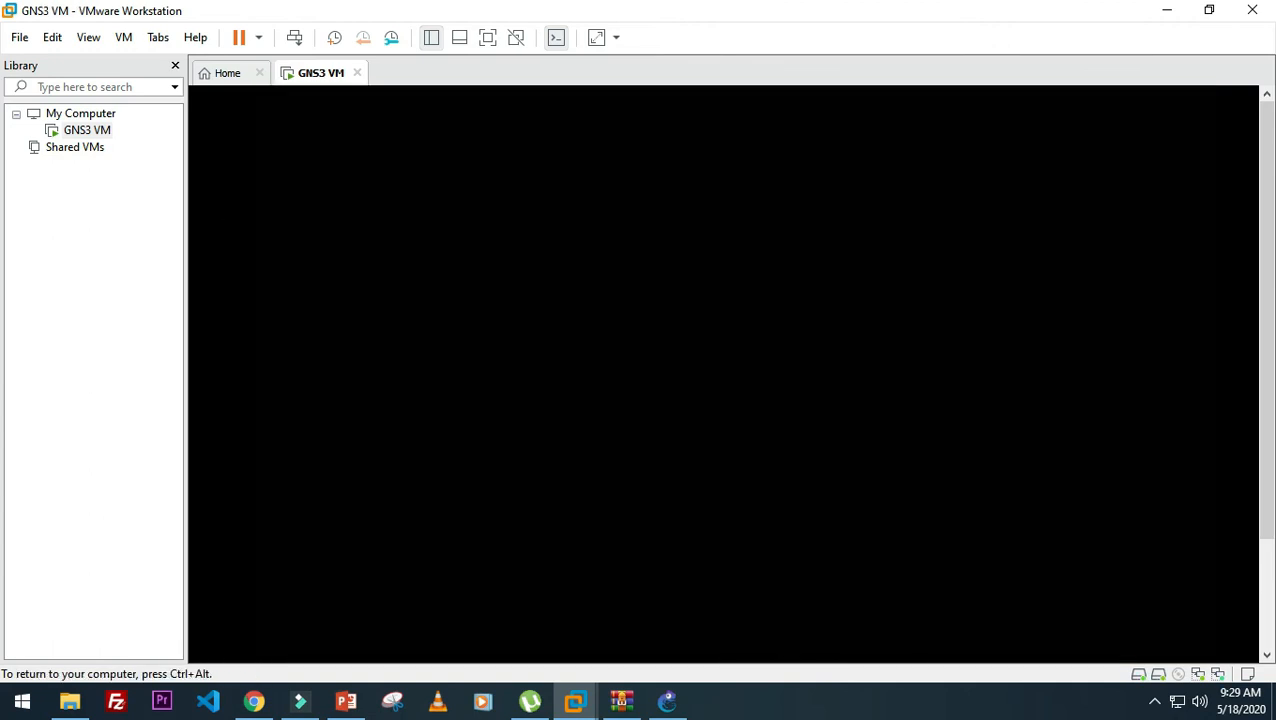
pyautogui.hotkey('ctrl', 'alt')
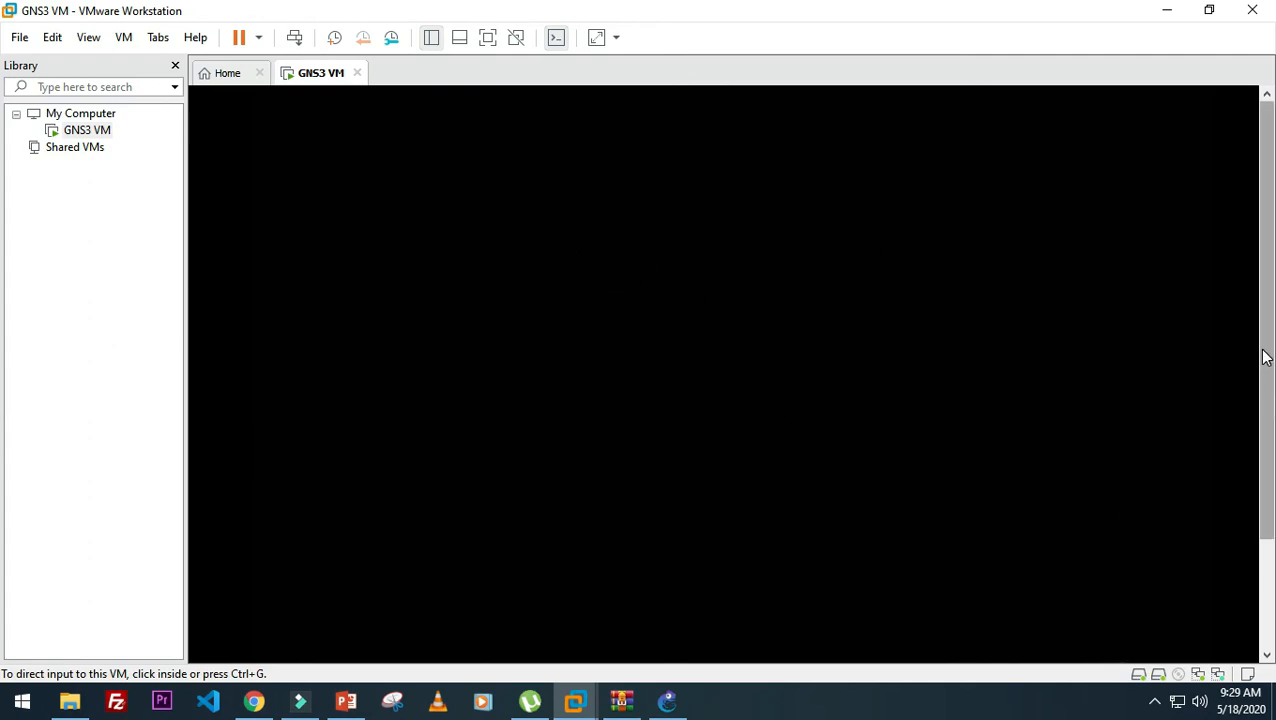
pyautogui.scroll(-5, 1270, 363)
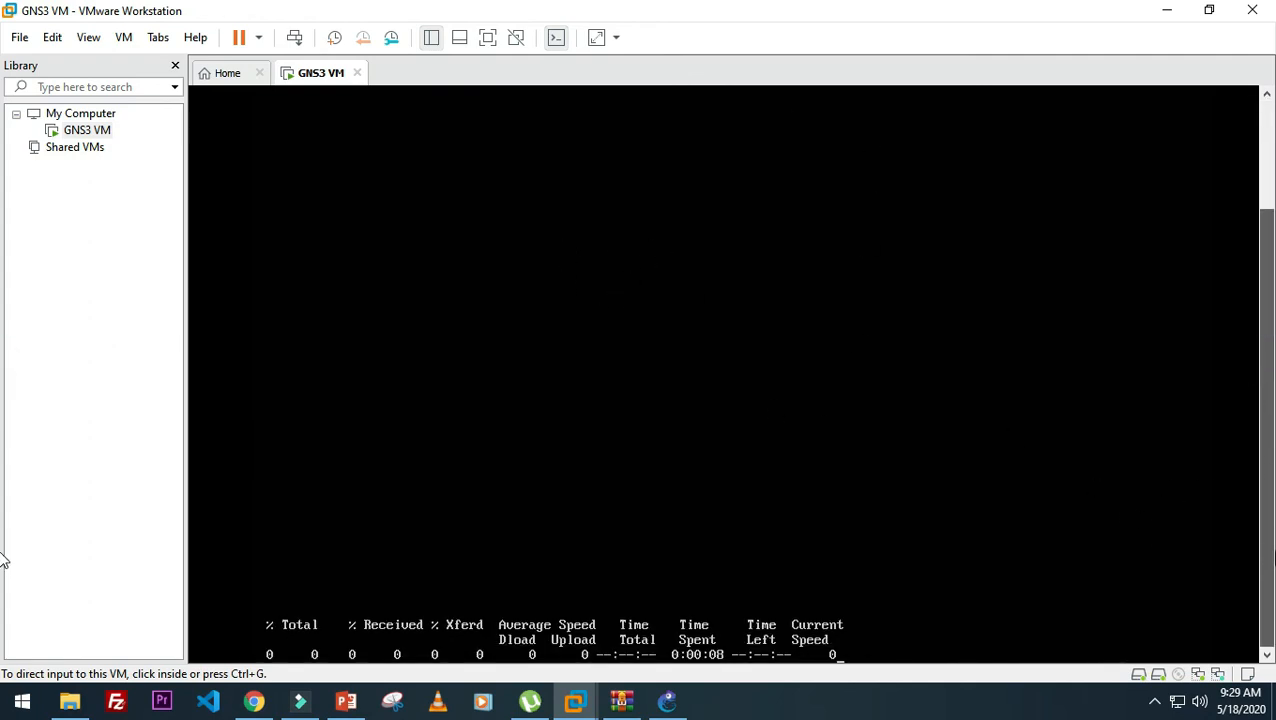
# - Switch to GNS3 and check the status of the local server and the GNS3 VM in the Servers Summary
pyautogui.click(668, 702)
pyautogui.click(1111, 370)
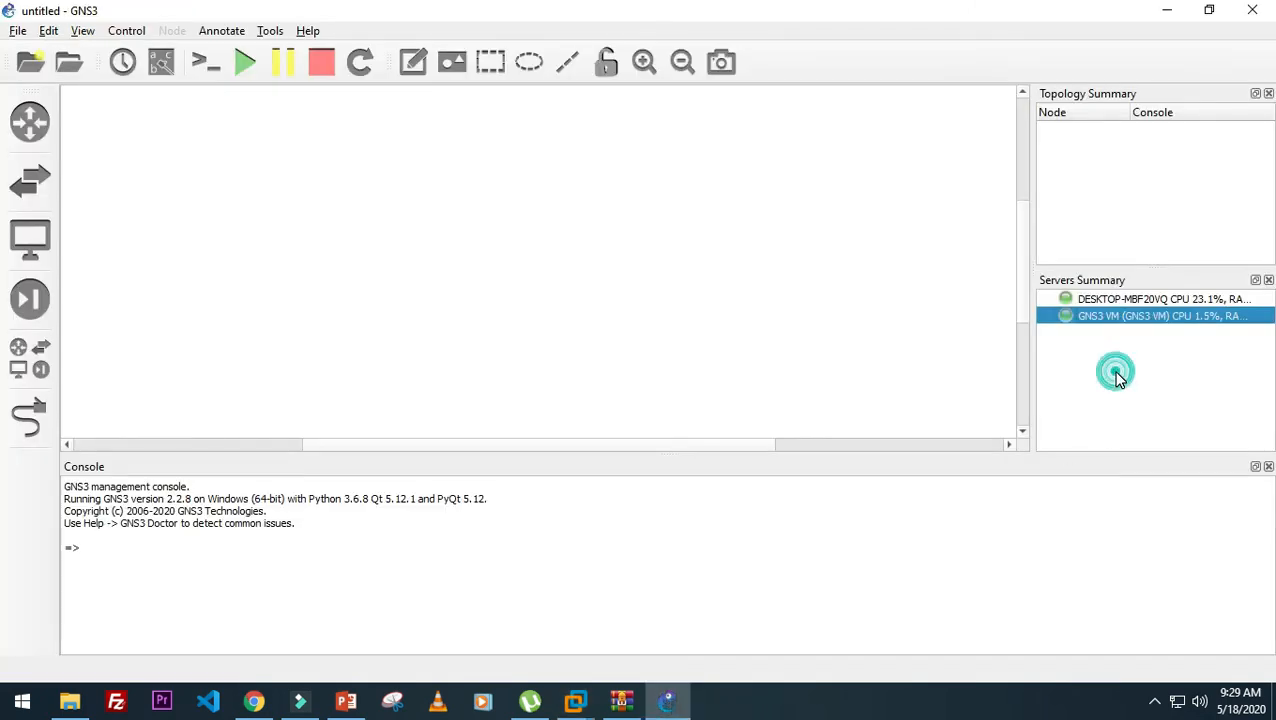
pyautogui.click(1097, 299)
pyautogui.click(1093, 320)
pyautogui.click(1095, 299)
pyautogui.click(1093, 317)
# - Browse the router, switch, end device, security device and all-device lists, and toggle the Add a link tool on and off
pyautogui.click(28, 126)
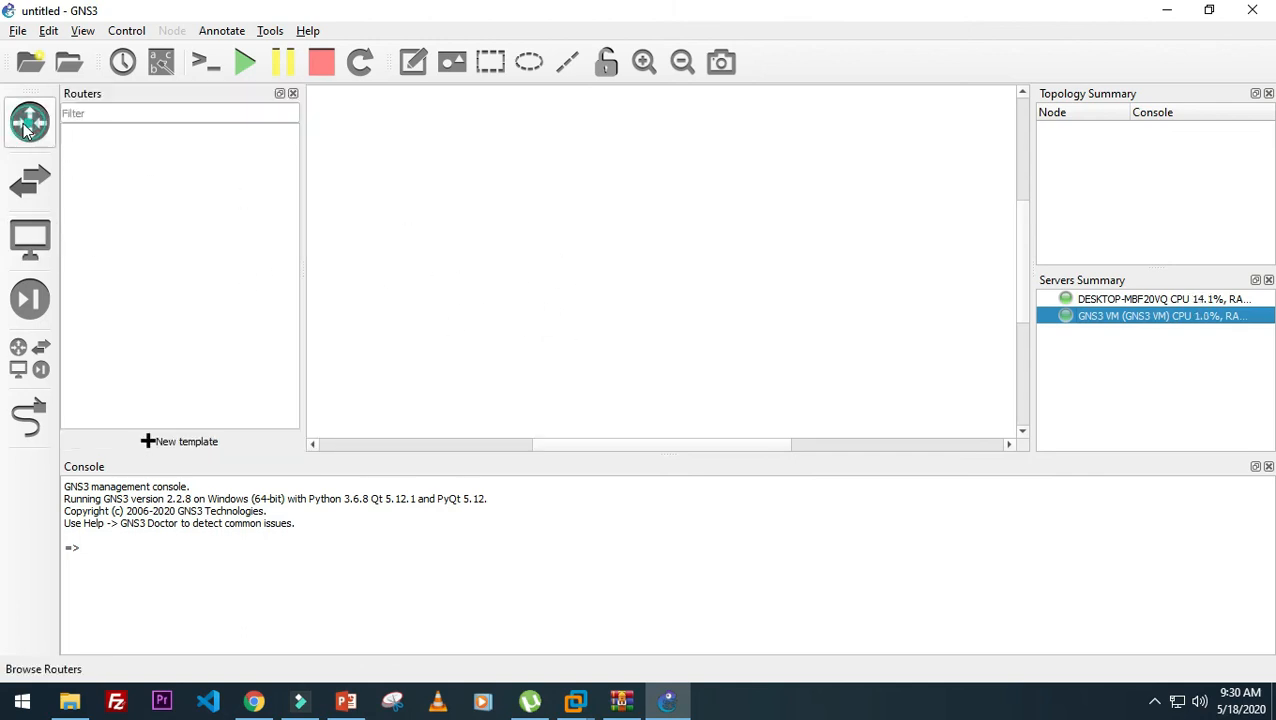
pyautogui.click(22, 184)
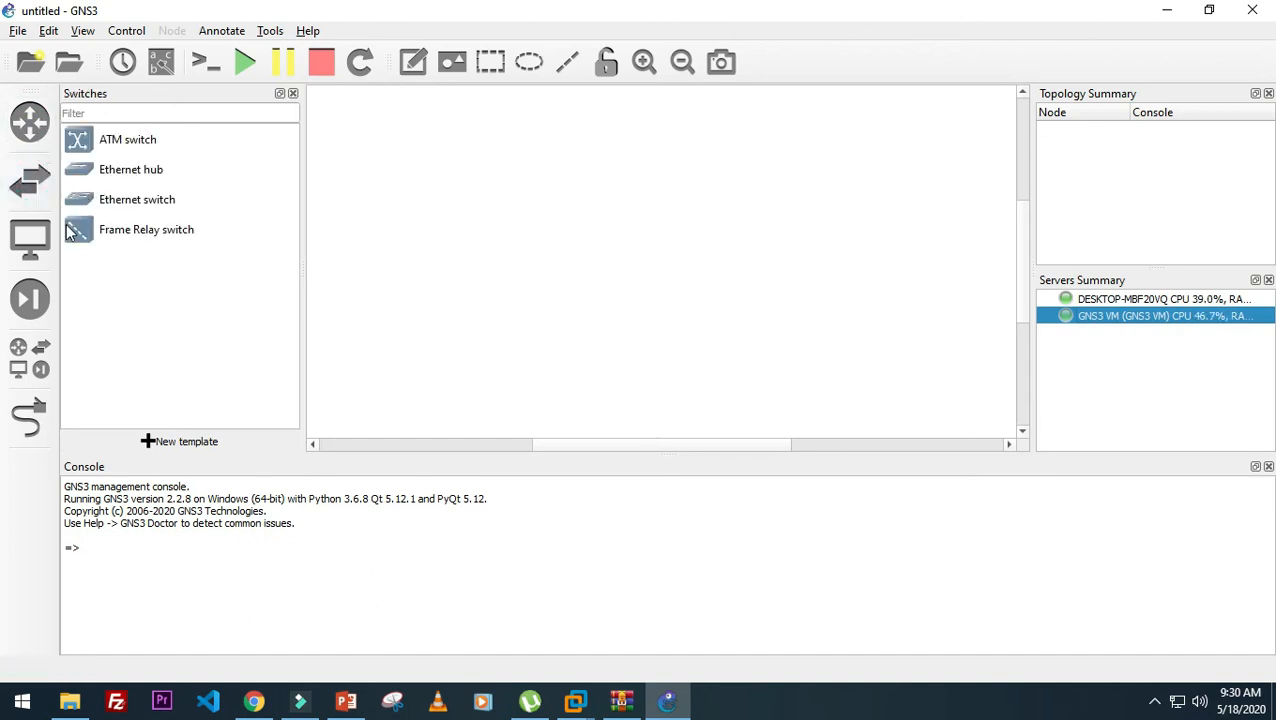
pyautogui.click(30, 300)
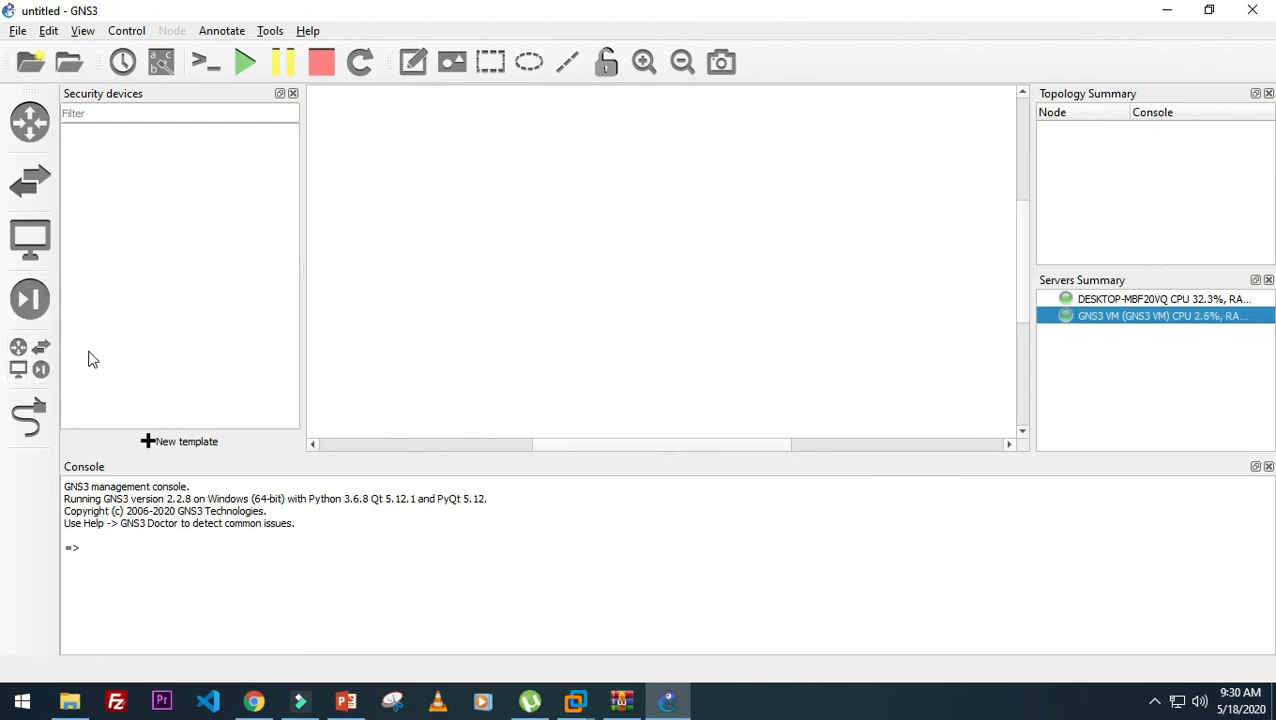
pyautogui.click(29, 121)
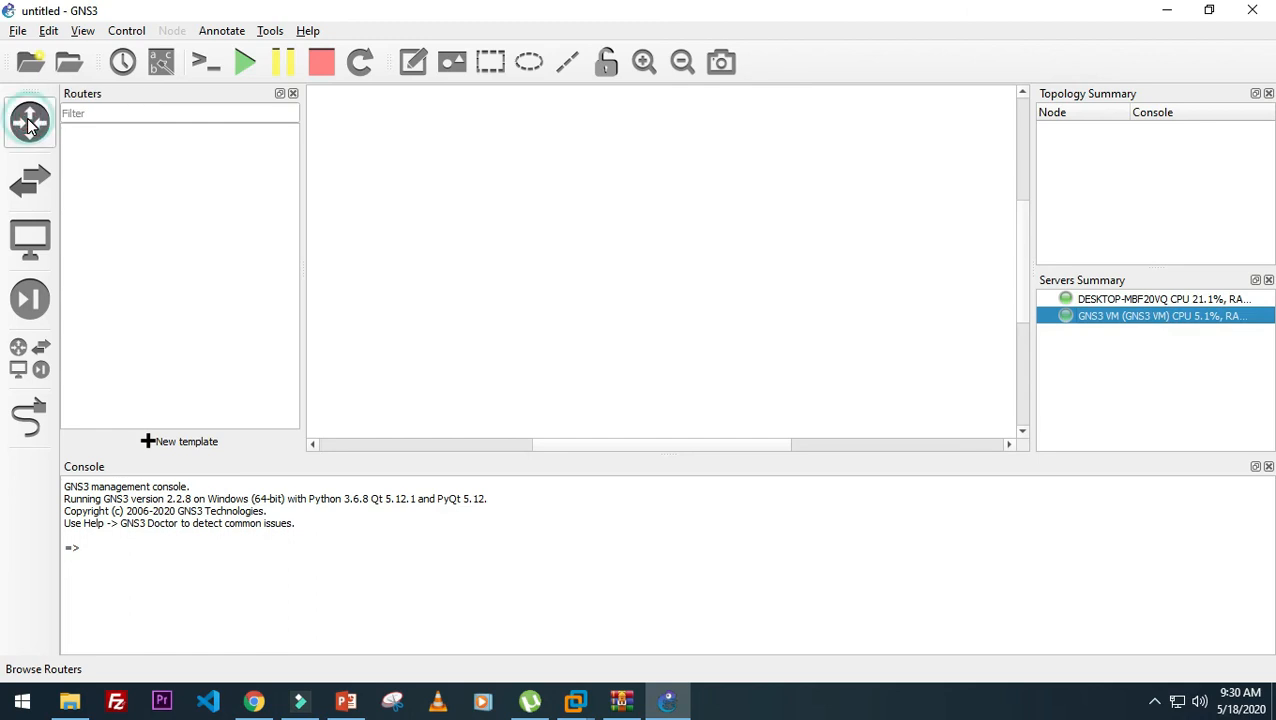
pyautogui.click(30, 180)
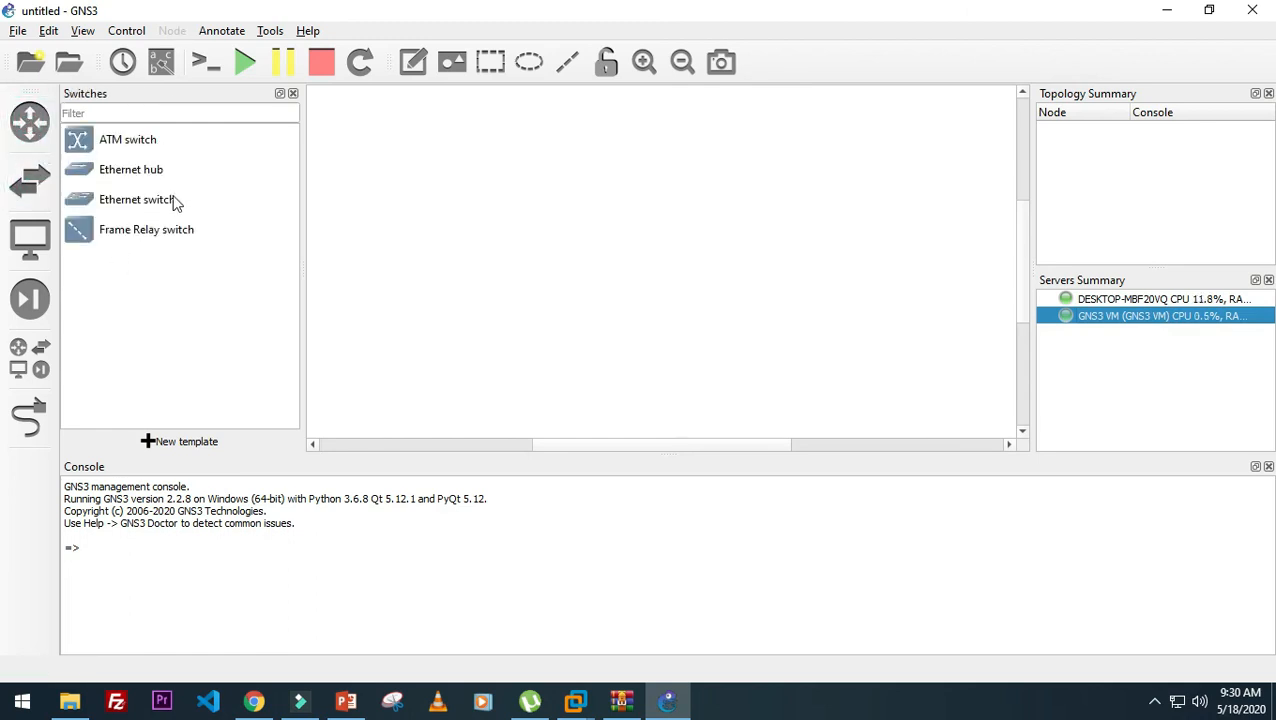
pyautogui.click(30, 237)
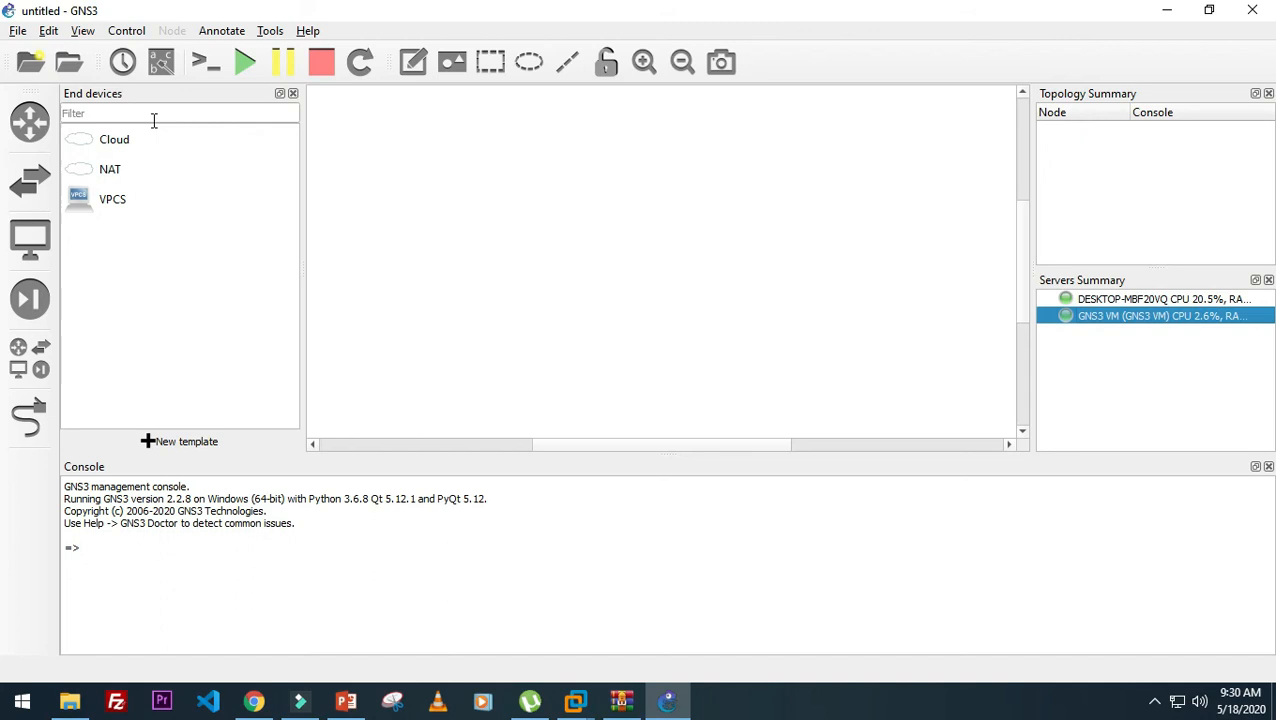
pyautogui.click(30, 300)
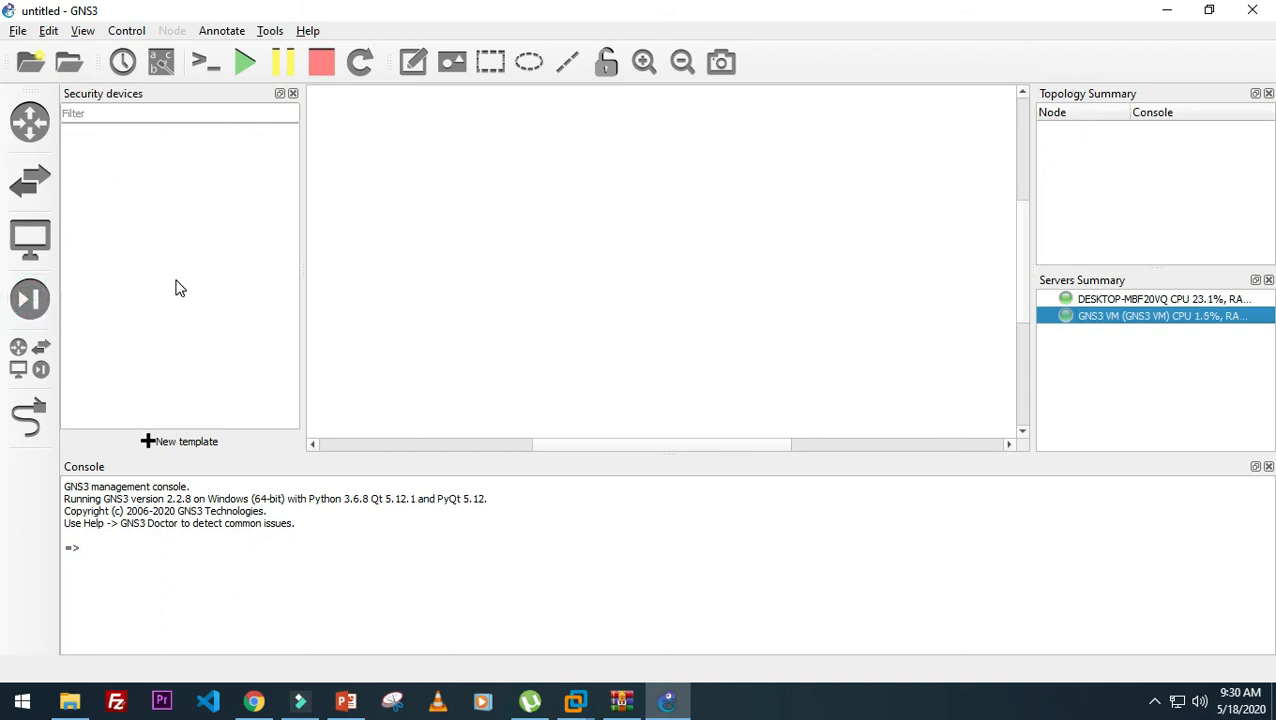
pyautogui.click(30, 358)
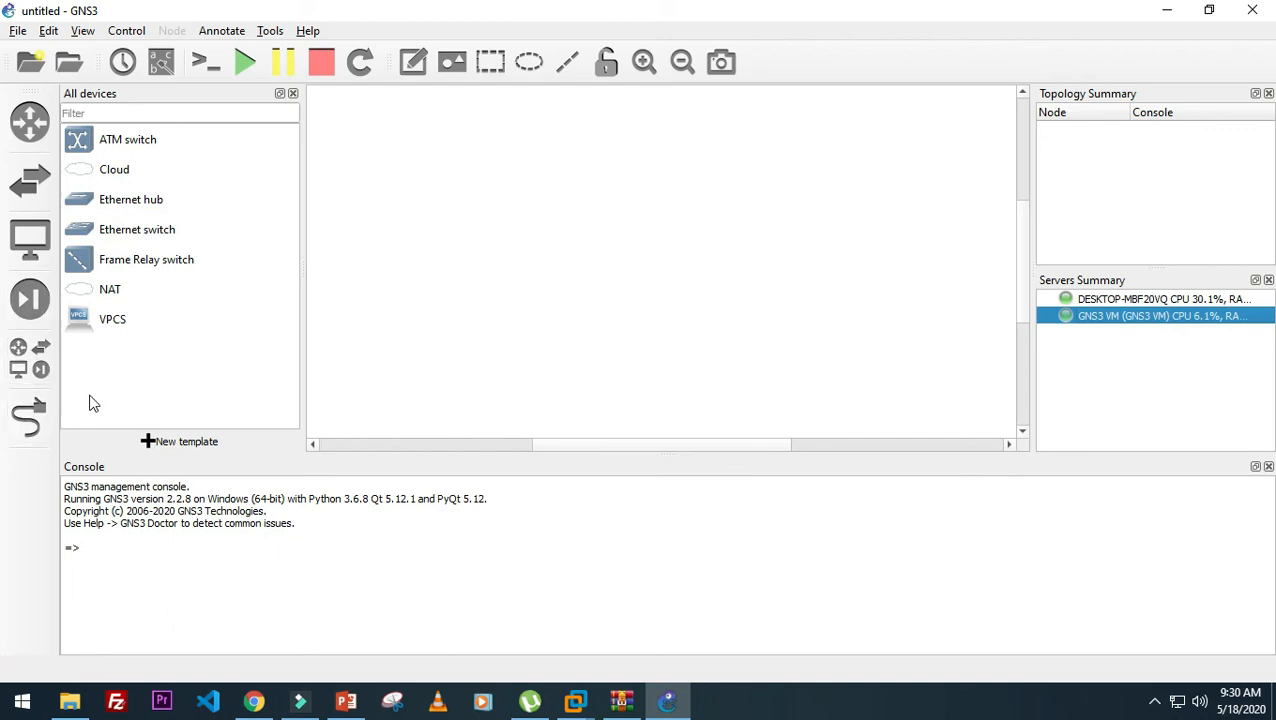
pyautogui.click(46, 438)
pyautogui.click(34, 418)
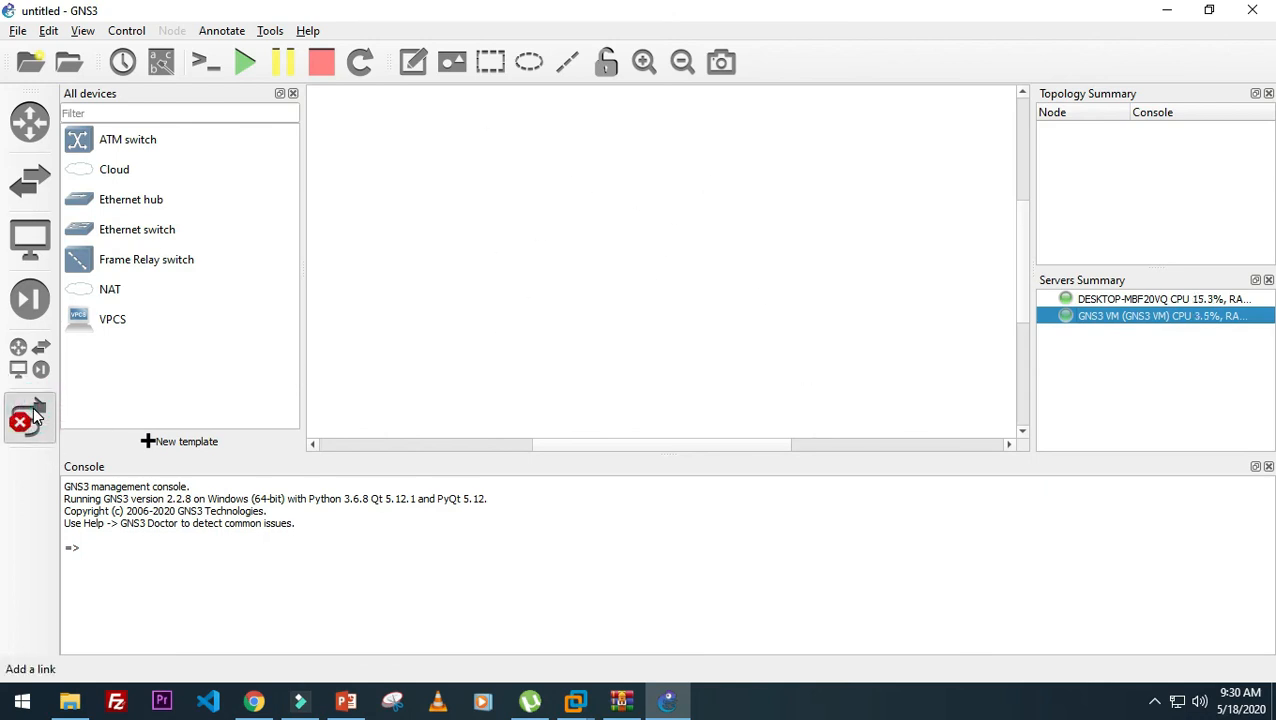
pyautogui.click(34, 418)
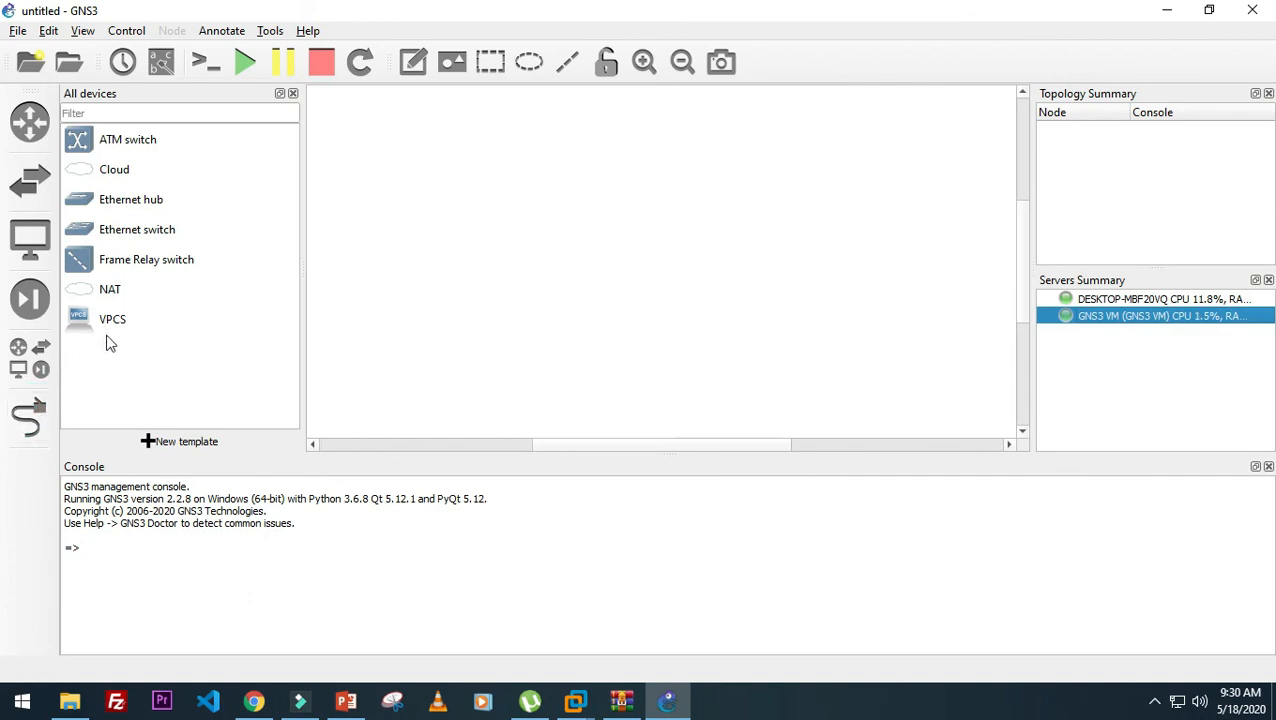